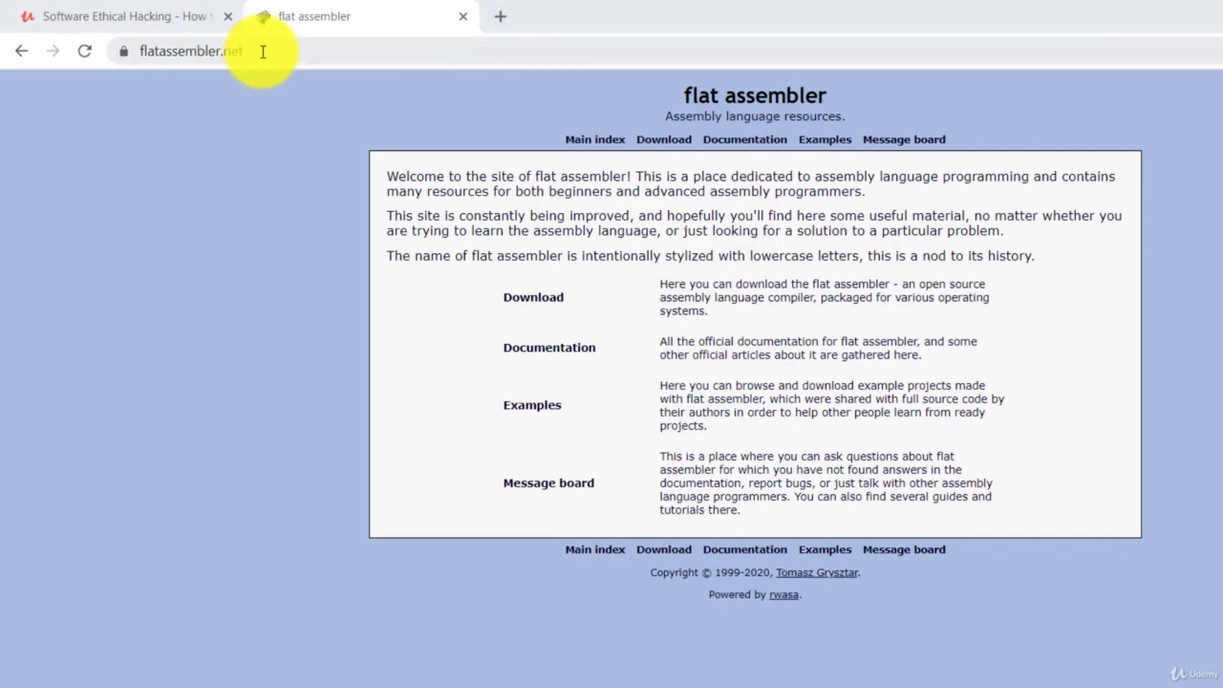
Review the FASM download address flatassembler.net in the browser and in the downloading-and-installing-fasm.txt notes.
{"action": "left_click_drag", "start_coordinate": [261, 50], "coordinate": [139, 51]}
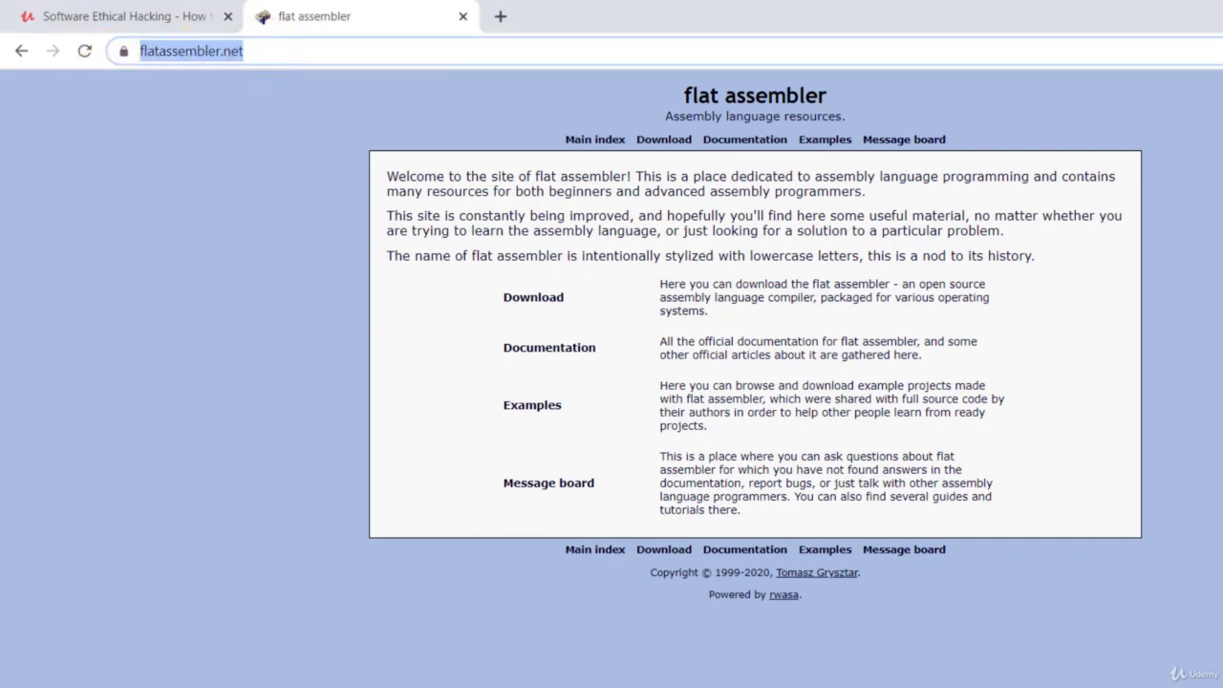
{"action": "left_click", "coordinate": [745, 685]}
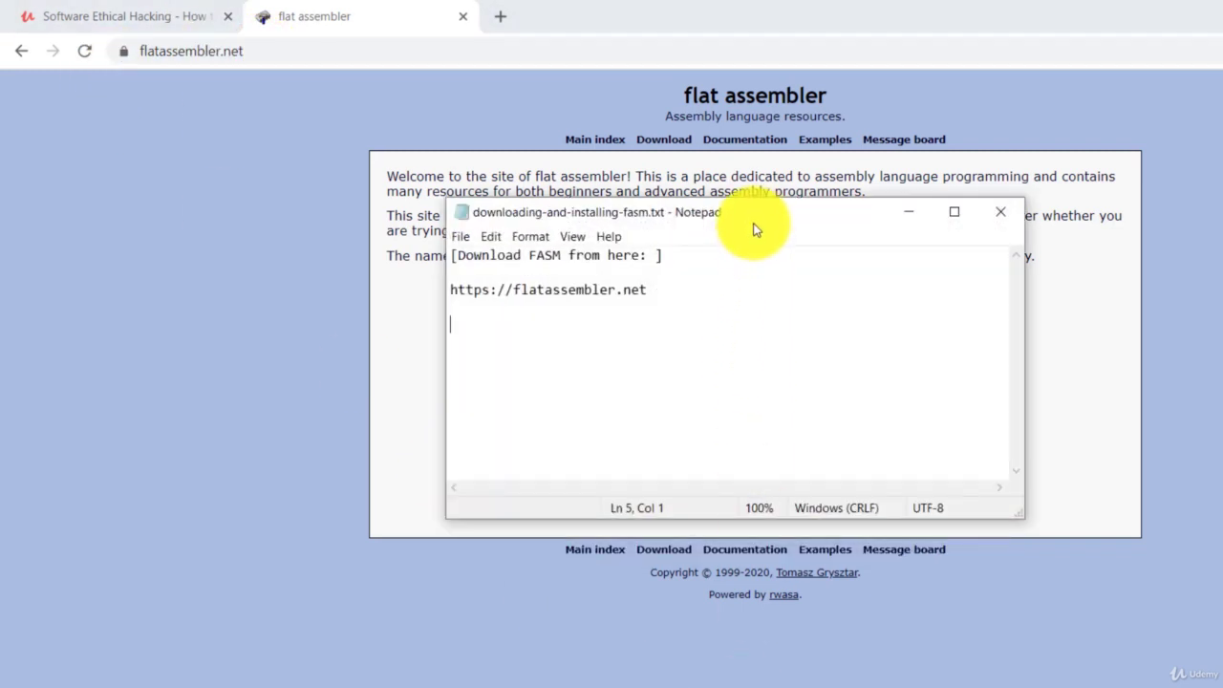
{"action": "left_click_drag", "start_coordinate": [755, 230], "coordinate": [1151, 411]}
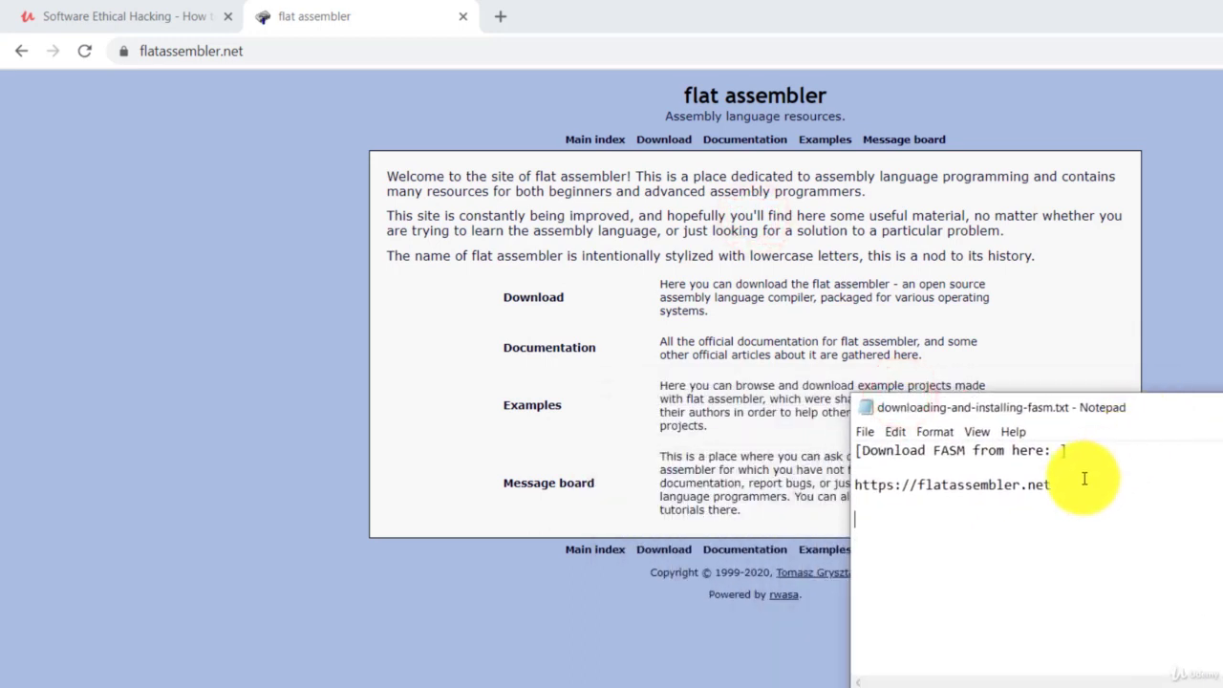
{"action": "left_click_drag", "start_coordinate": [1085, 478], "coordinate": [812, 449]}
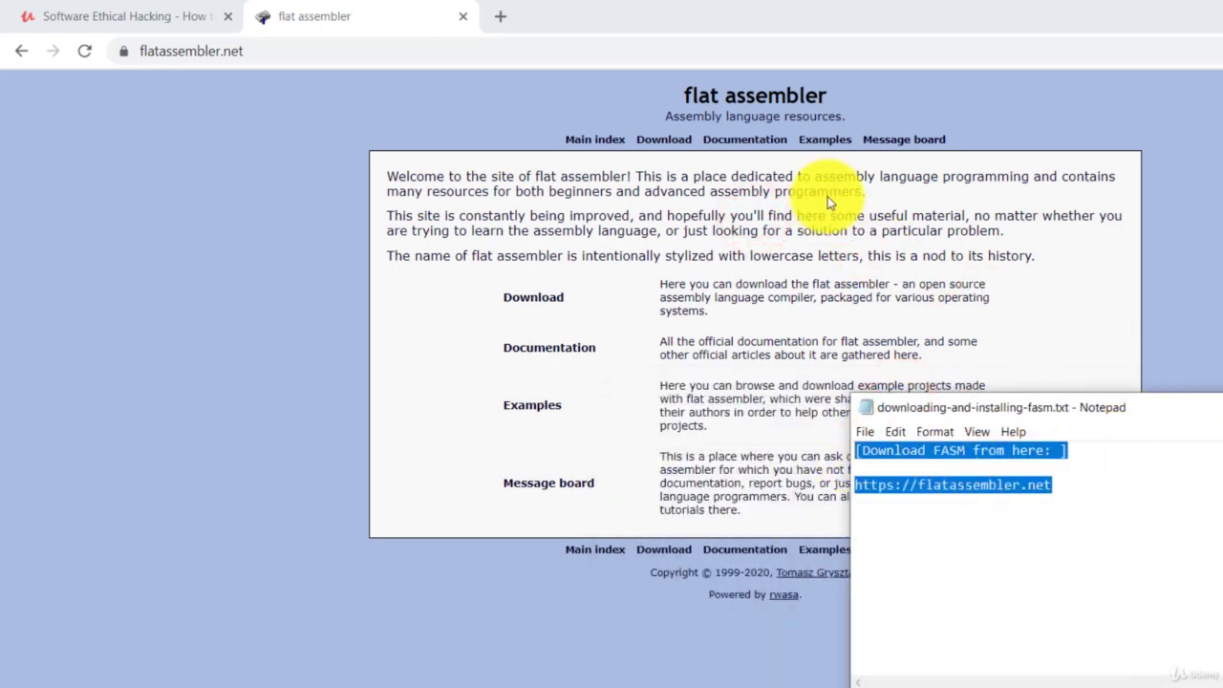
Go to the flat assembler site's download page and download flat assembler 1.73.22 for Windows.
{"action": "left_click", "coordinate": [989, 99]}
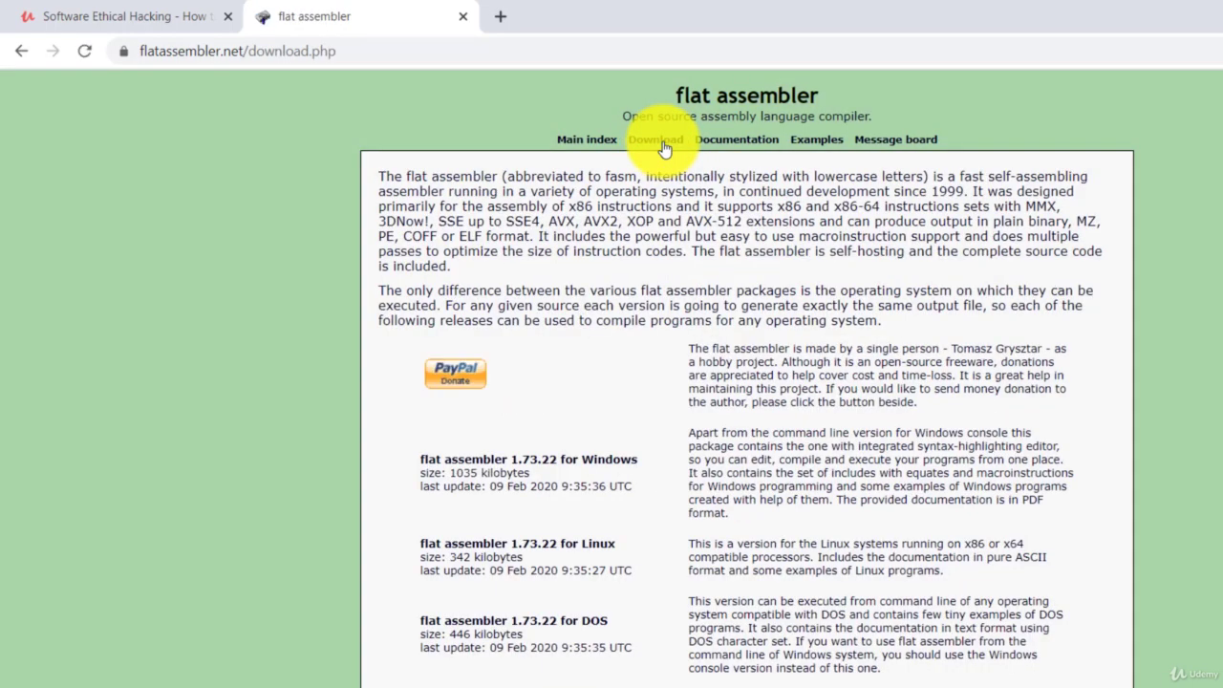
{"action": "scroll", "coordinate": [604, 473], "scroll_direction": "down", "scroll_amount": 2}
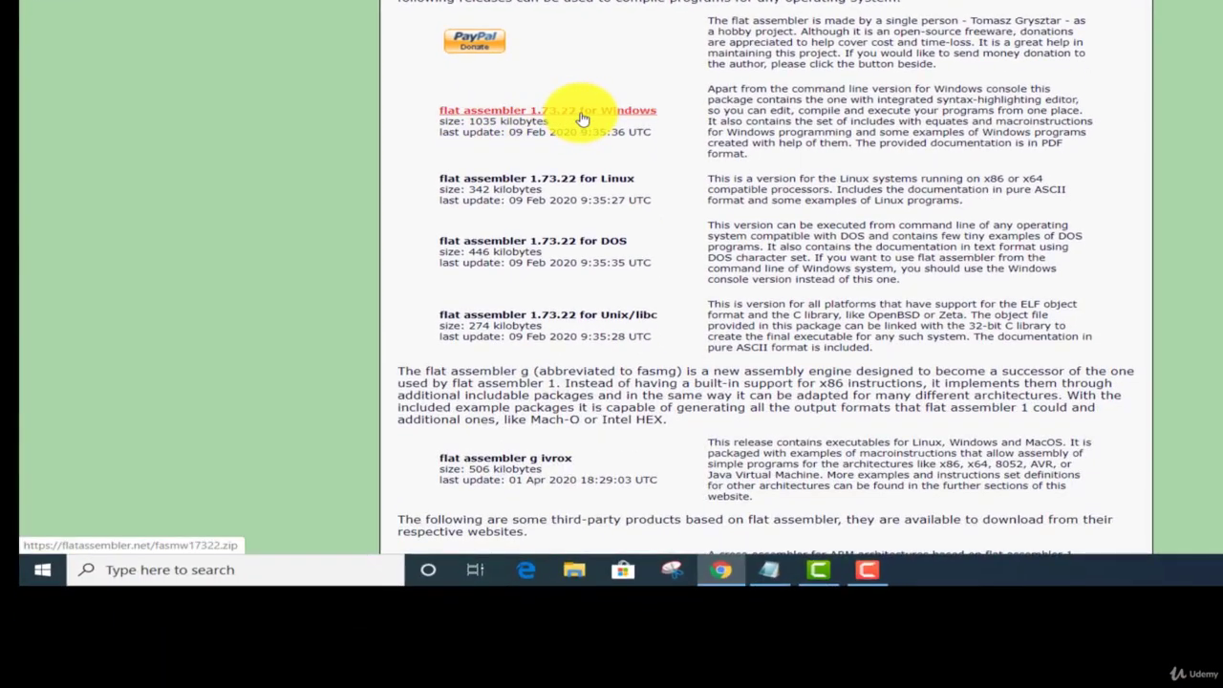
{"action": "left_click", "coordinate": [580, 116]}
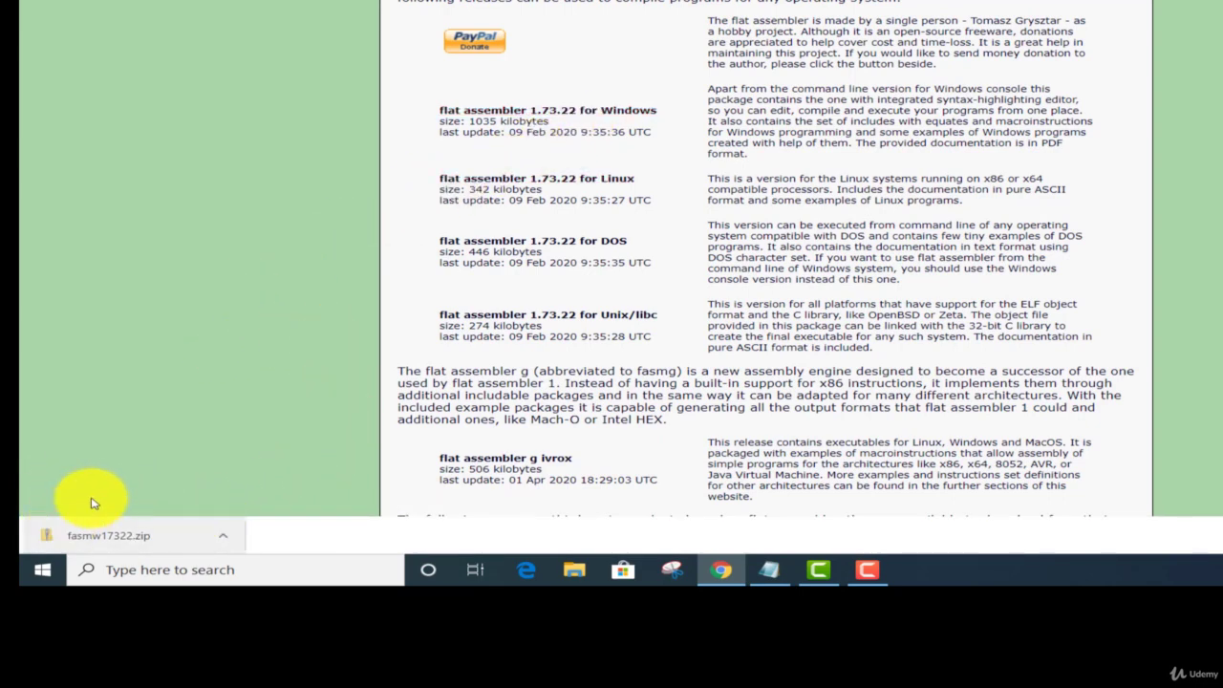
Show the downloaded fasmw17322.zip in its folder and extract it with 7-Zip into a fasmw17322 subfolder.
{"action": "left_click", "coordinate": [223, 536]}
{"action": "left_click", "coordinate": [274, 490]}
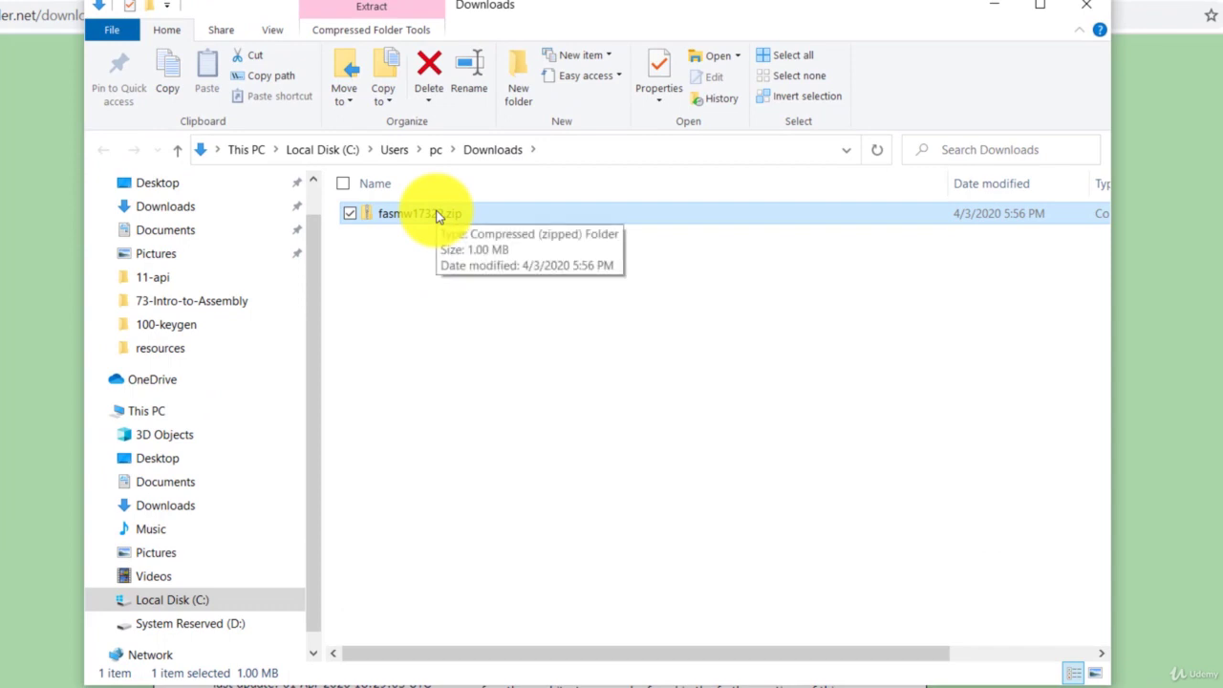
{"action": "left_click_drag", "start_coordinate": [435, 215], "coordinate": [455, 284]}
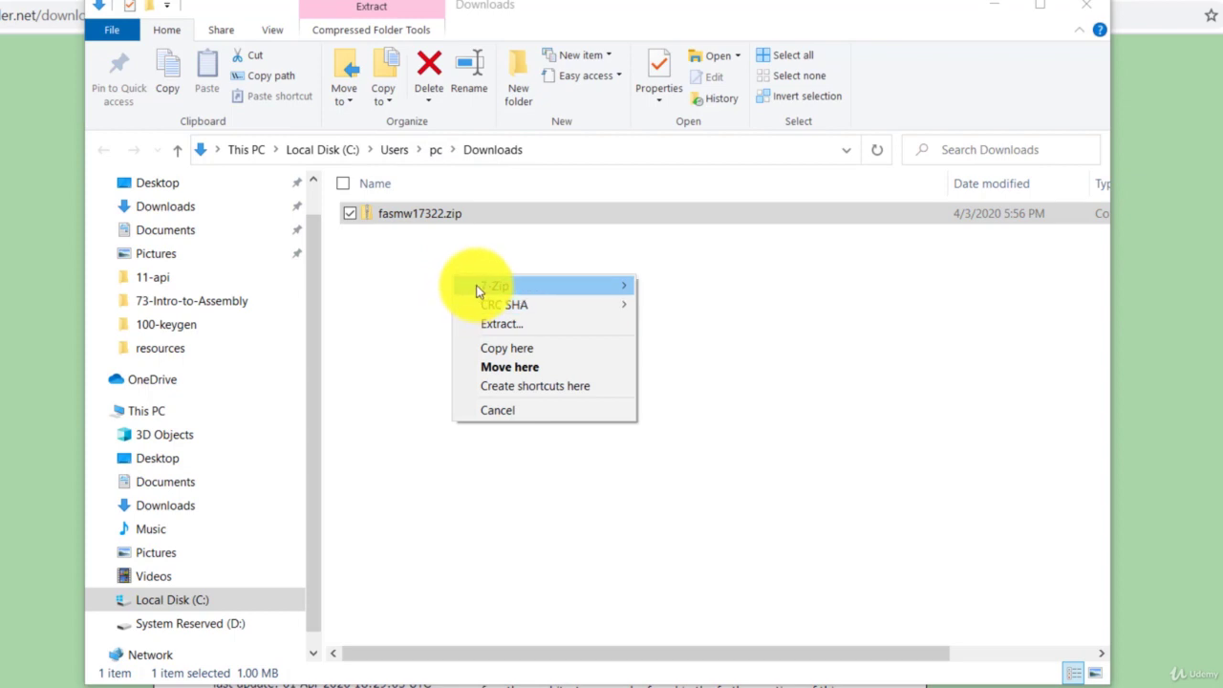
{"action": "mouse_move", "coordinate": [478, 290]}
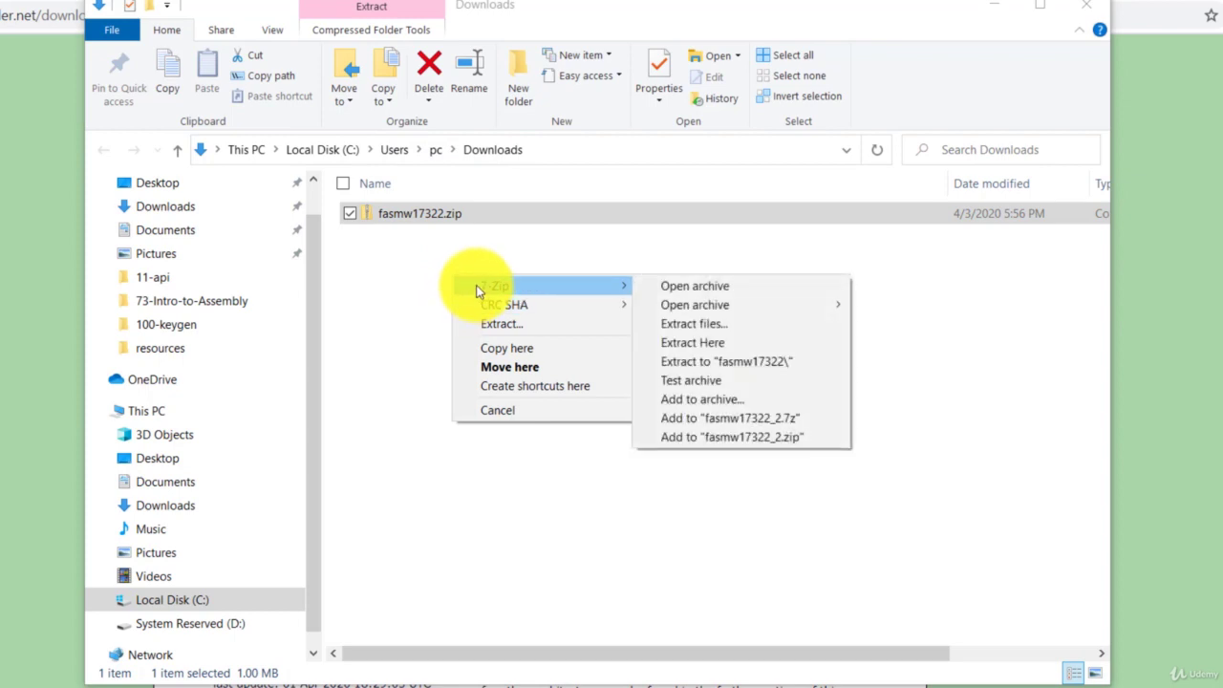
{"action": "left_click", "coordinate": [680, 361]}
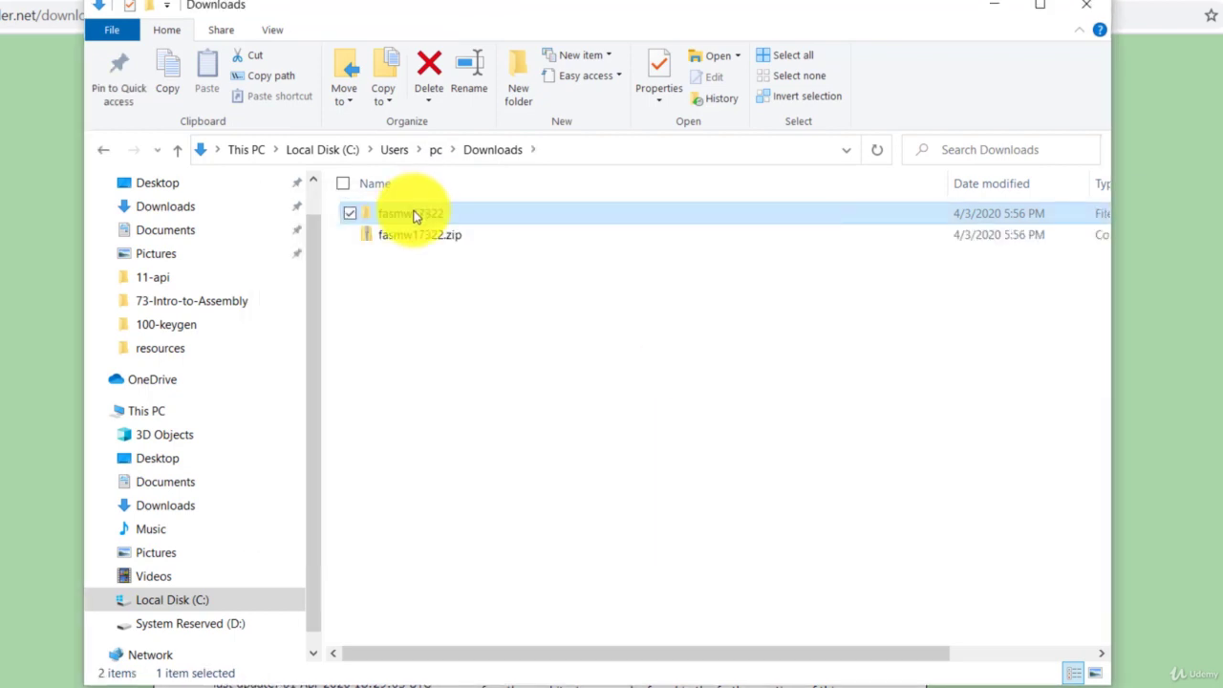
Rename the extracted fasmw17322 folder to fasmw.
{"action": "right_click", "coordinate": [413, 216]}
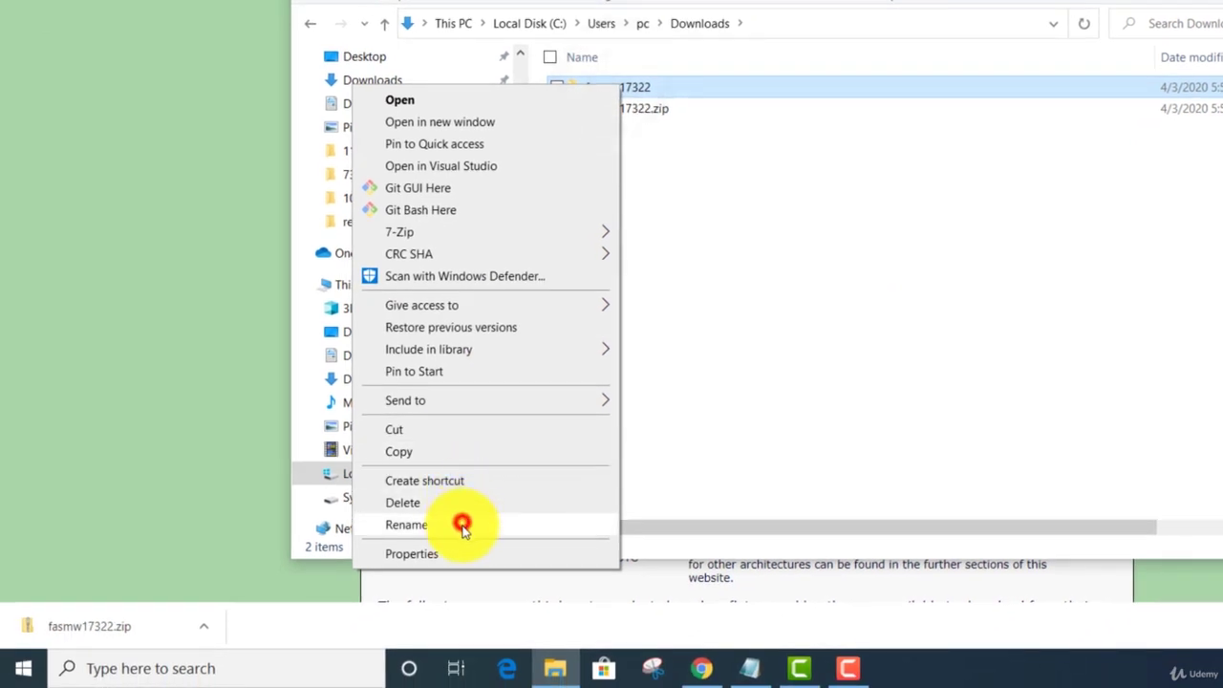
{"action": "left_click", "coordinate": [461, 525]}
{"action": "left_click", "coordinate": [659, 87]}
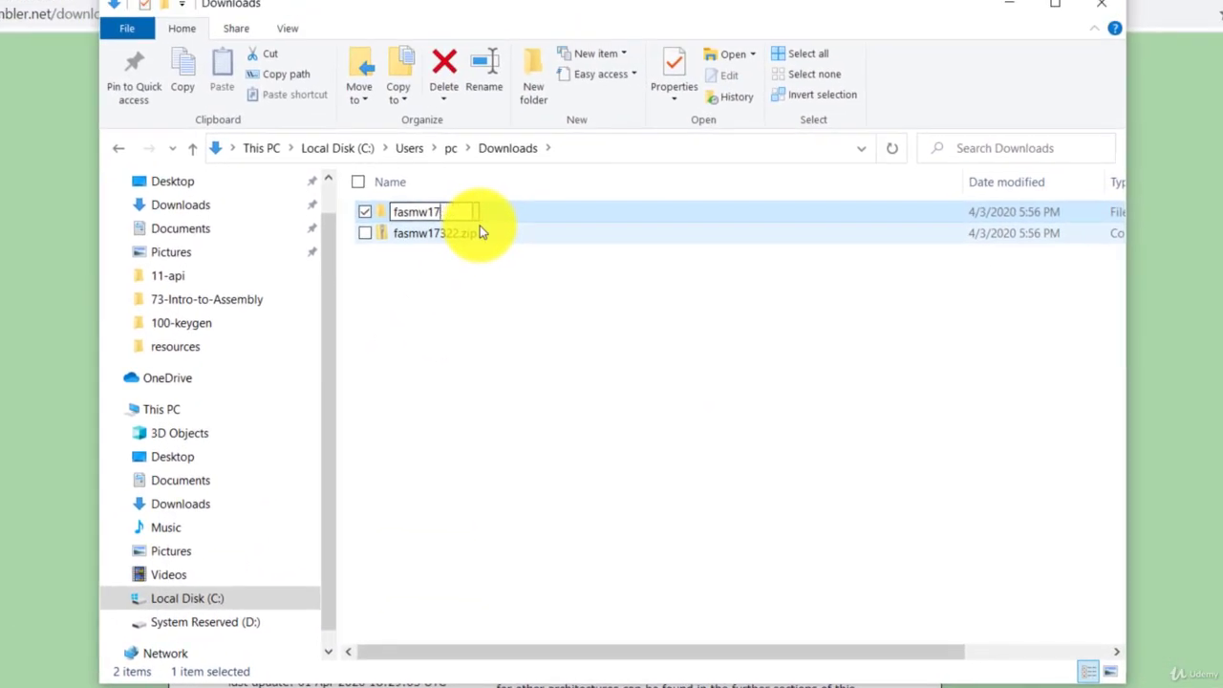
{"action": "key", "text": "BackSpace"}
{"action": "key", "text": "BackSpace"}
{"action": "key", "text": "Return"}
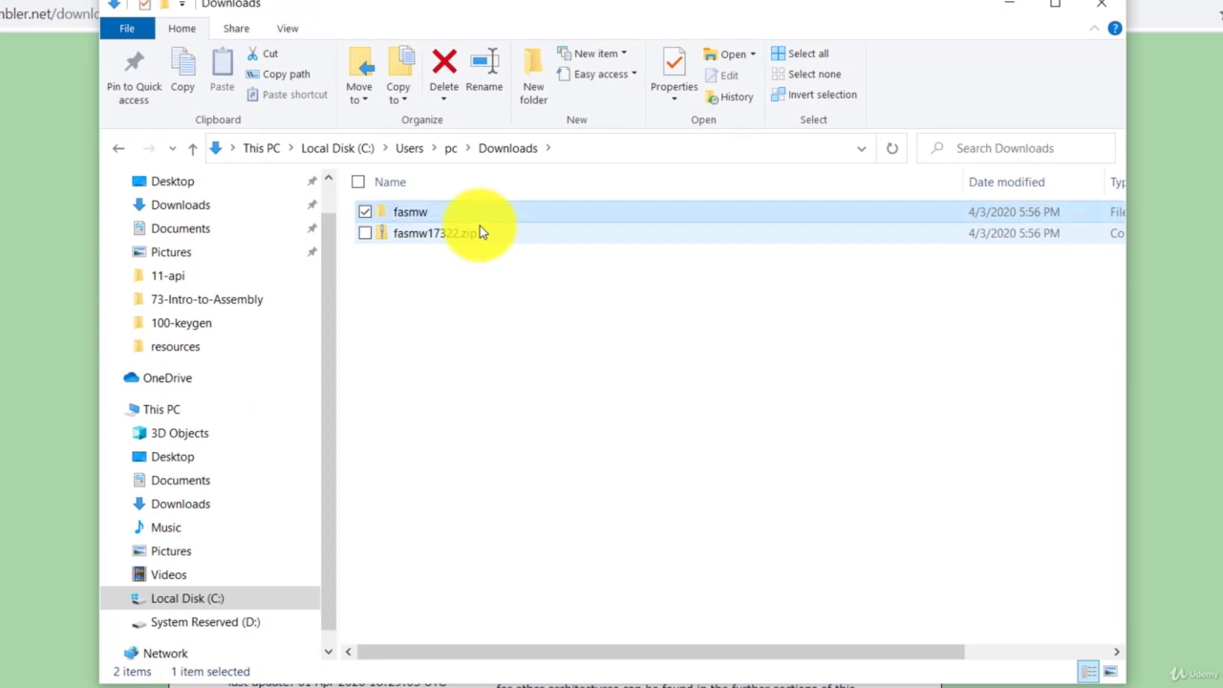
{"action": "left_click", "coordinate": [459, 294]}
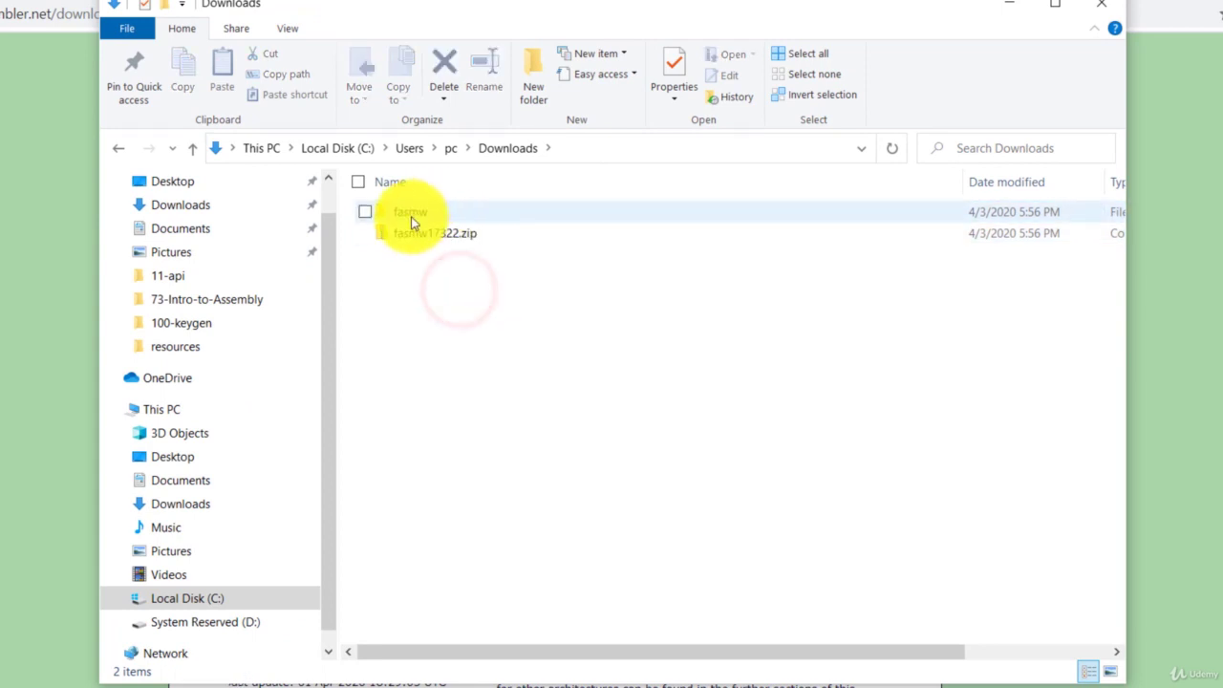
Move the fasmw folder from Downloads to the root of Local Disk (C:).
{"action": "left_click", "coordinate": [410, 215]}
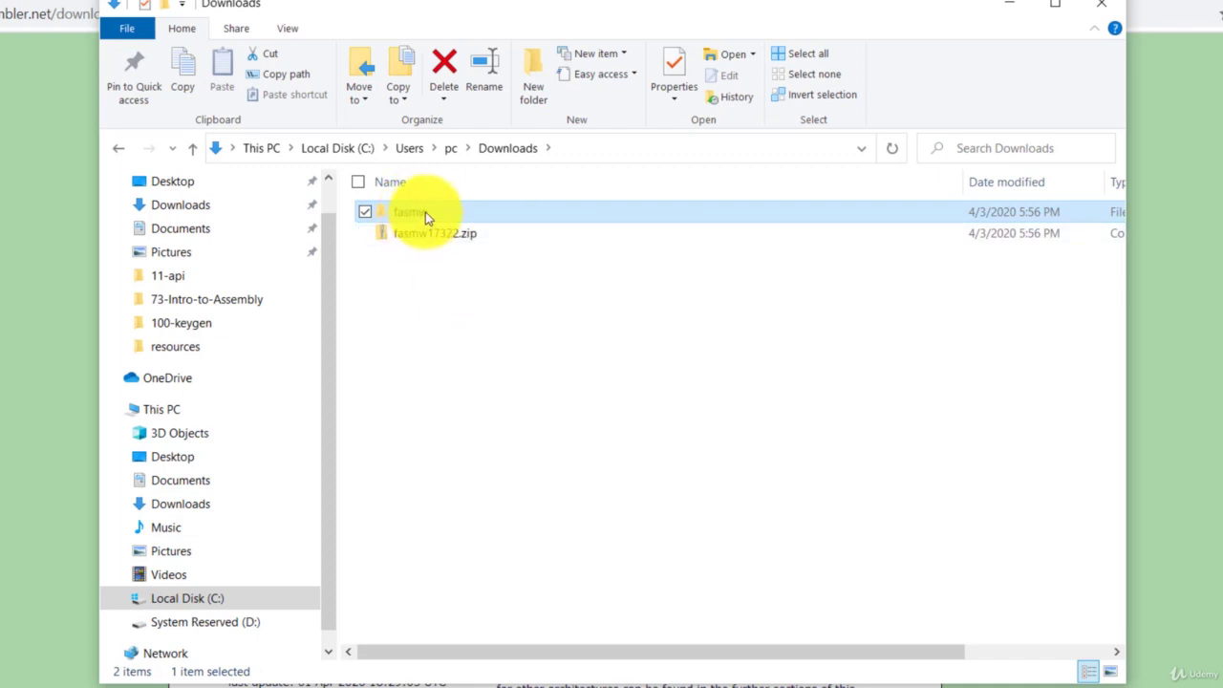
{"action": "right_click", "coordinate": [425, 212]}
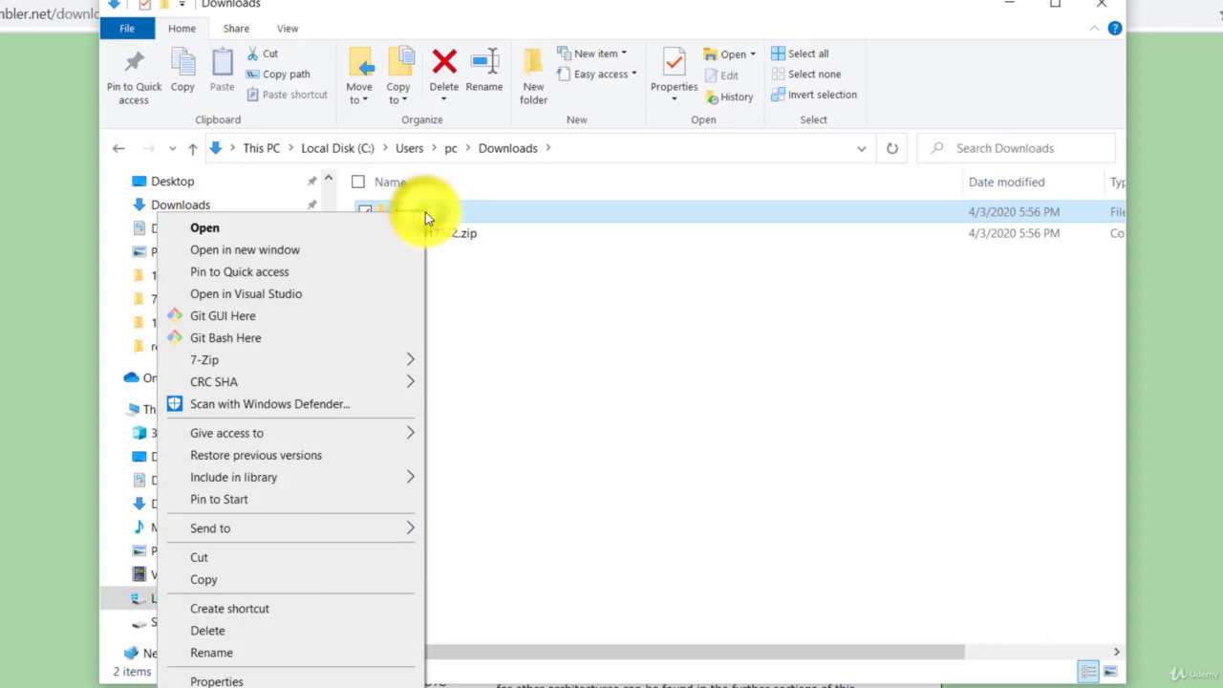
{"action": "left_click", "coordinate": [298, 562]}
{"action": "left_click", "coordinate": [212, 602]}
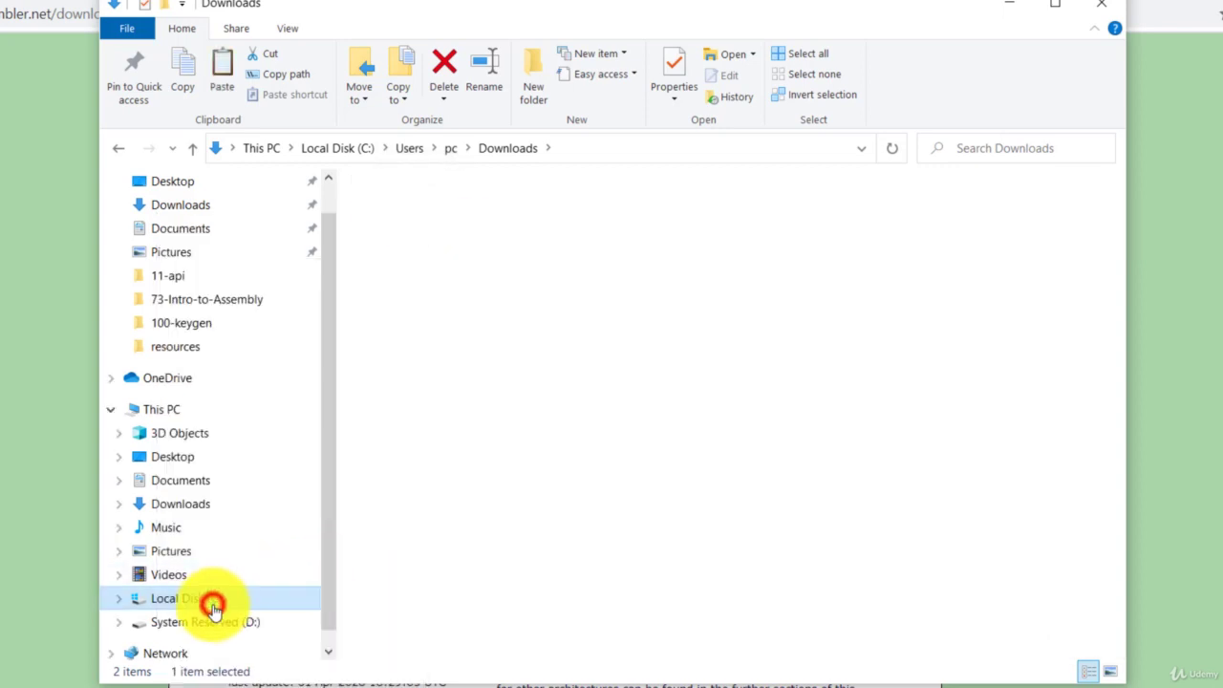
{"action": "scroll", "coordinate": [860, 449], "scroll_direction": "down", "scroll_amount": 2}
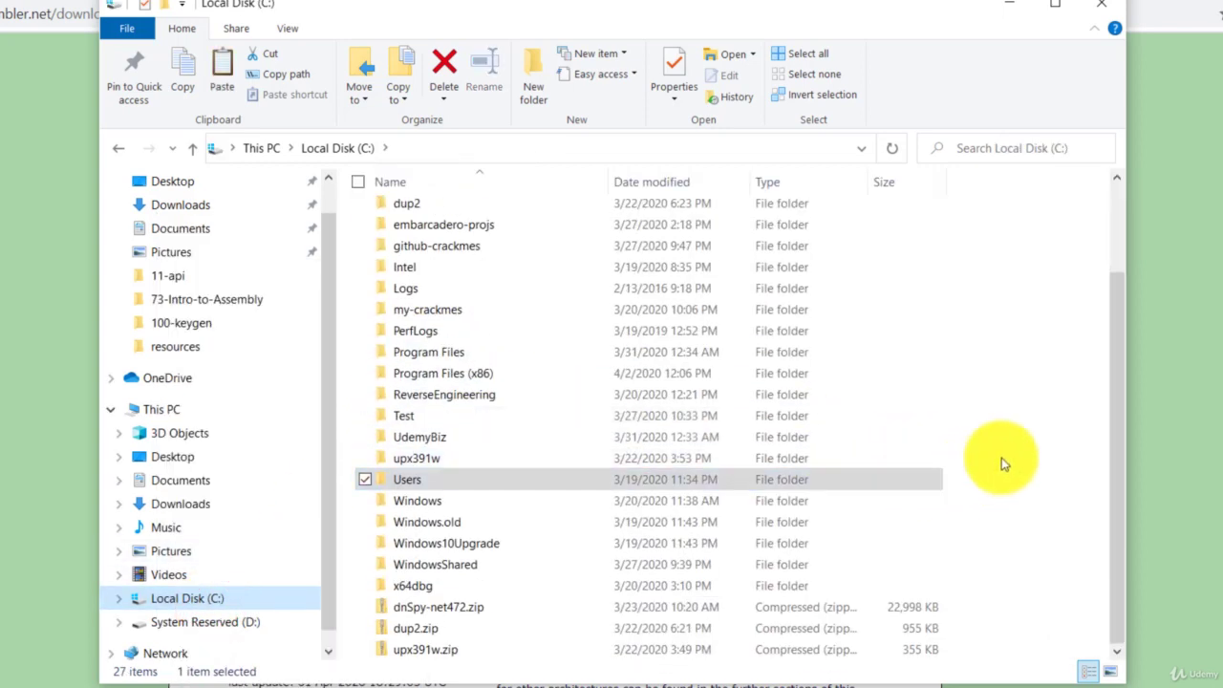
{"action": "left_click", "coordinate": [995, 406]}
{"action": "right_click", "coordinate": [994, 402]}
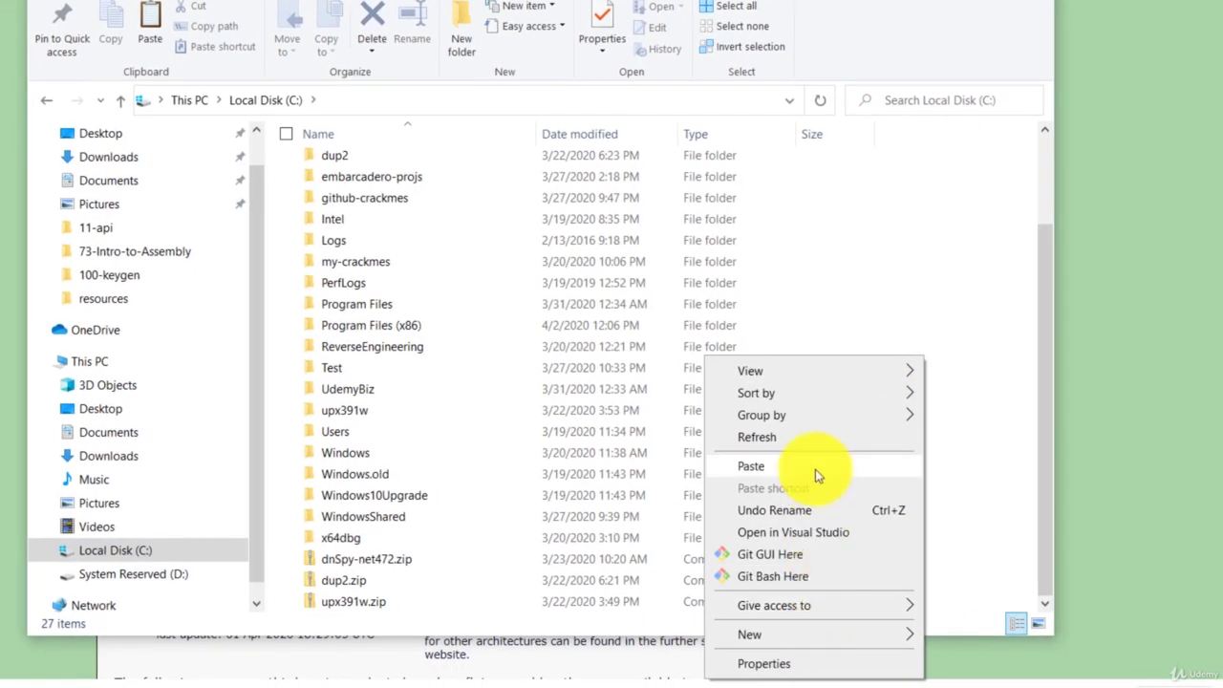
{"action": "left_click", "coordinate": [849, 483]}
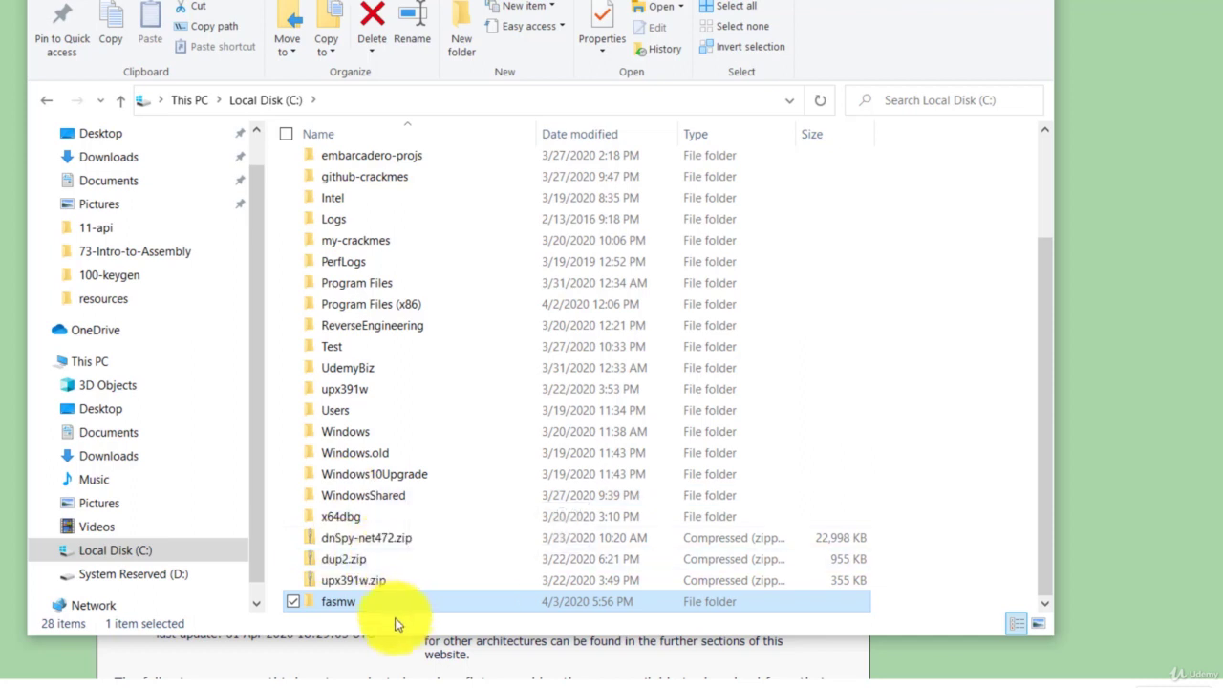
Sort the contents of drive C: by name, open the fasmw folder and select its path, C:\fasmw.
{"action": "left_click", "coordinate": [422, 125]}
{"action": "left_click", "coordinate": [420, 123]}
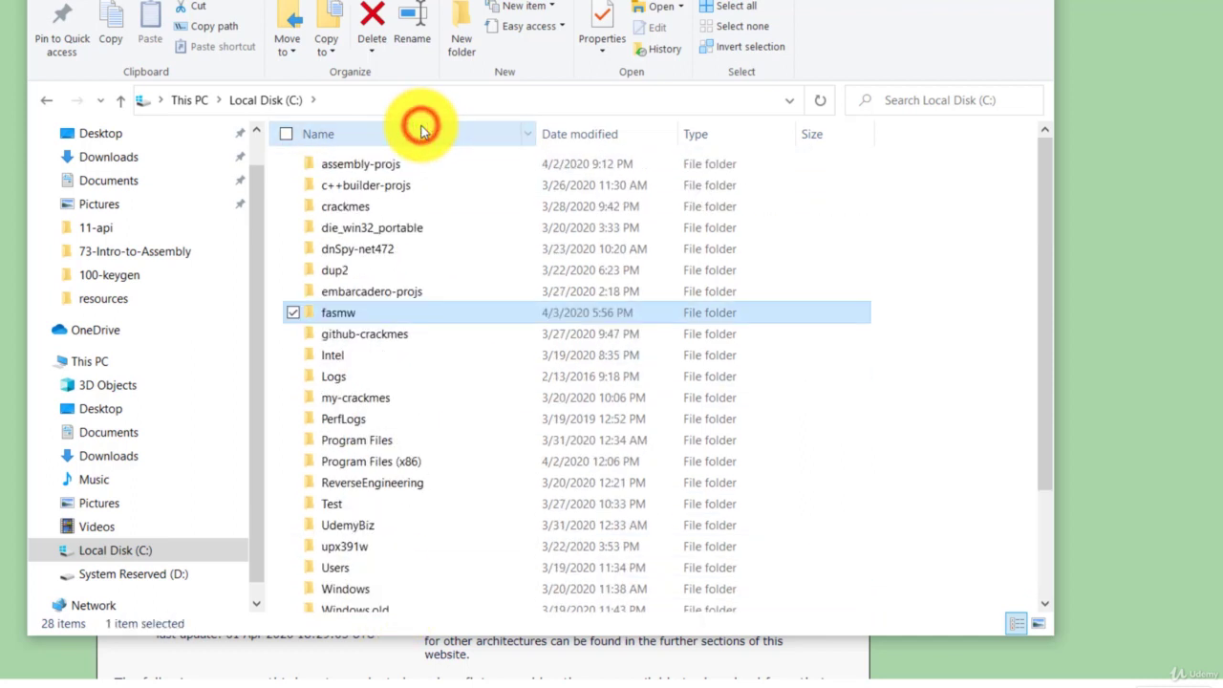
{"action": "double_click", "coordinate": [336, 321]}
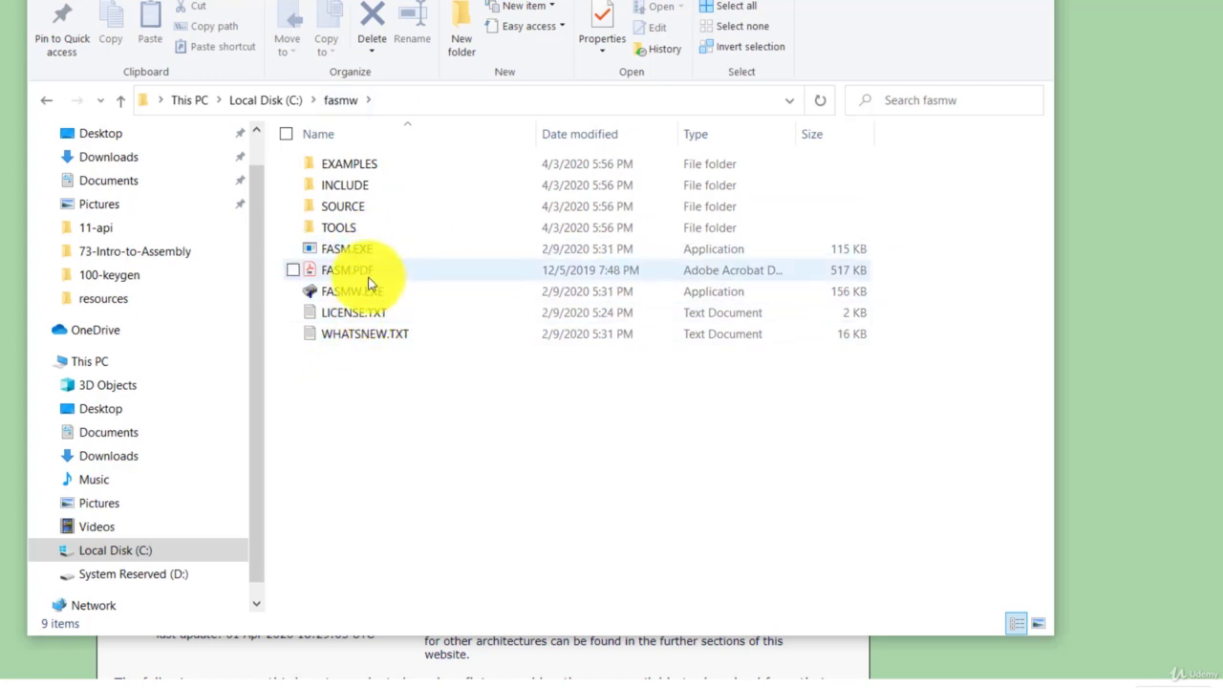
{"action": "left_click", "coordinate": [464, 107]}
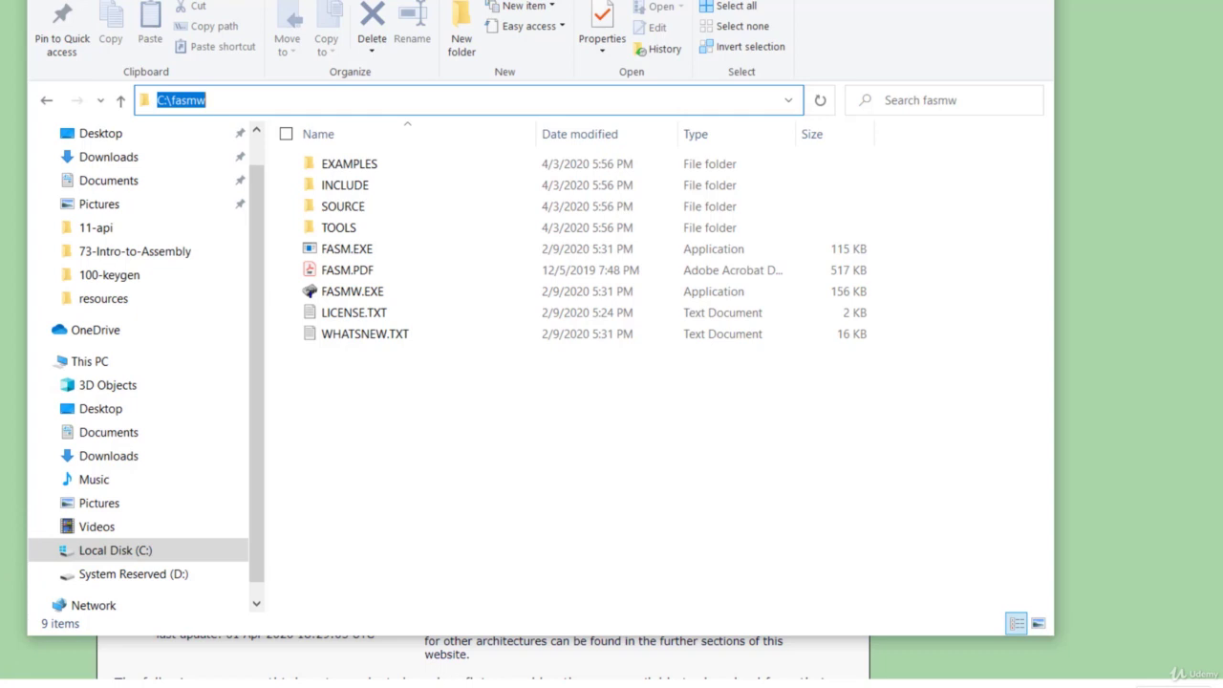
Search Windows for "environ" and open the Environment Variables dialog from the system properties.
{"action": "right_click", "coordinate": [32, 659]}
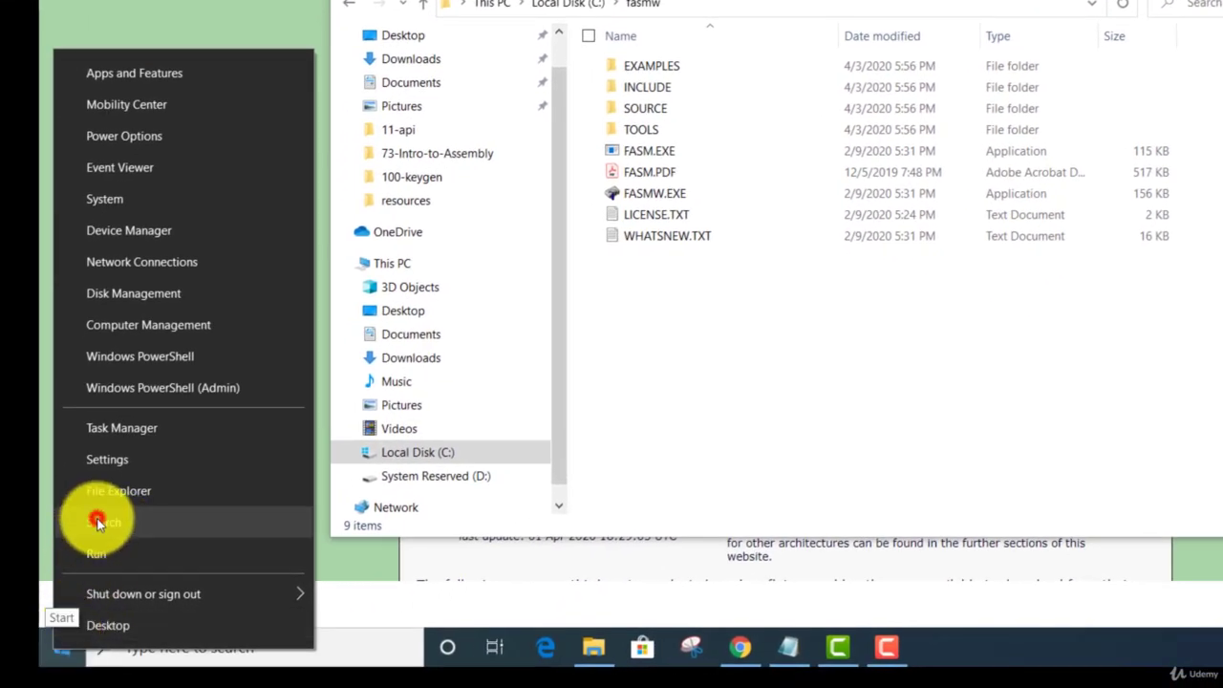
{"action": "left_click", "coordinate": [97, 521]}
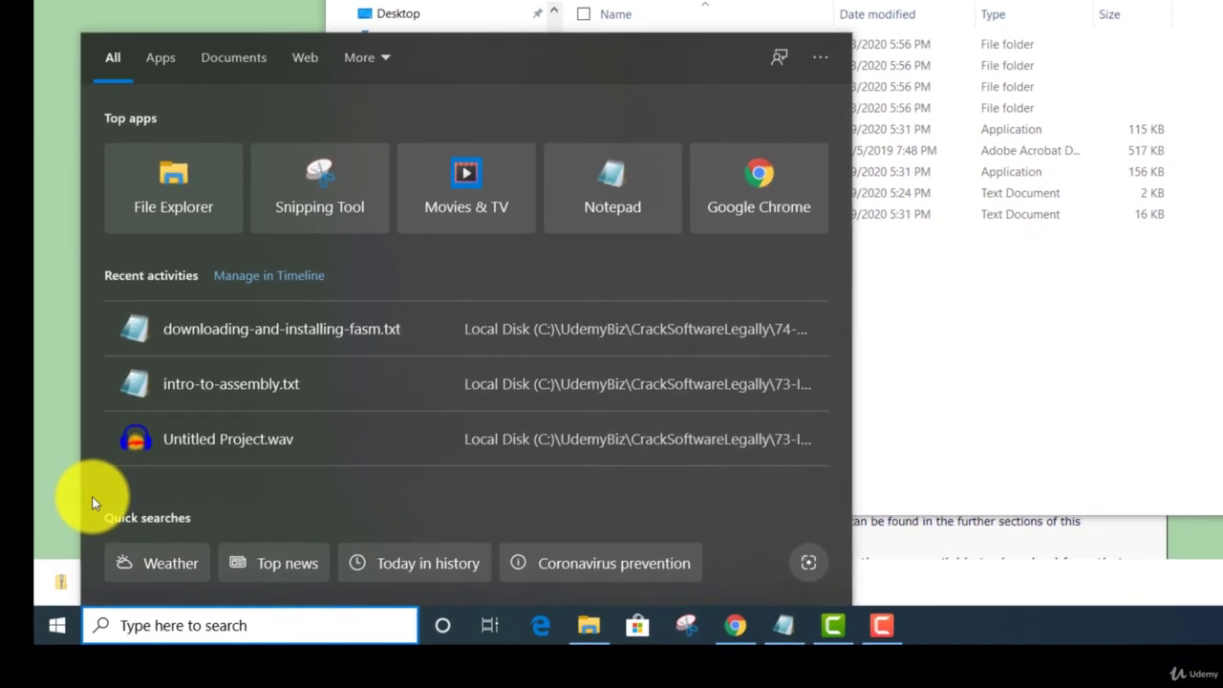
{"action": "type", "text": "envi"}
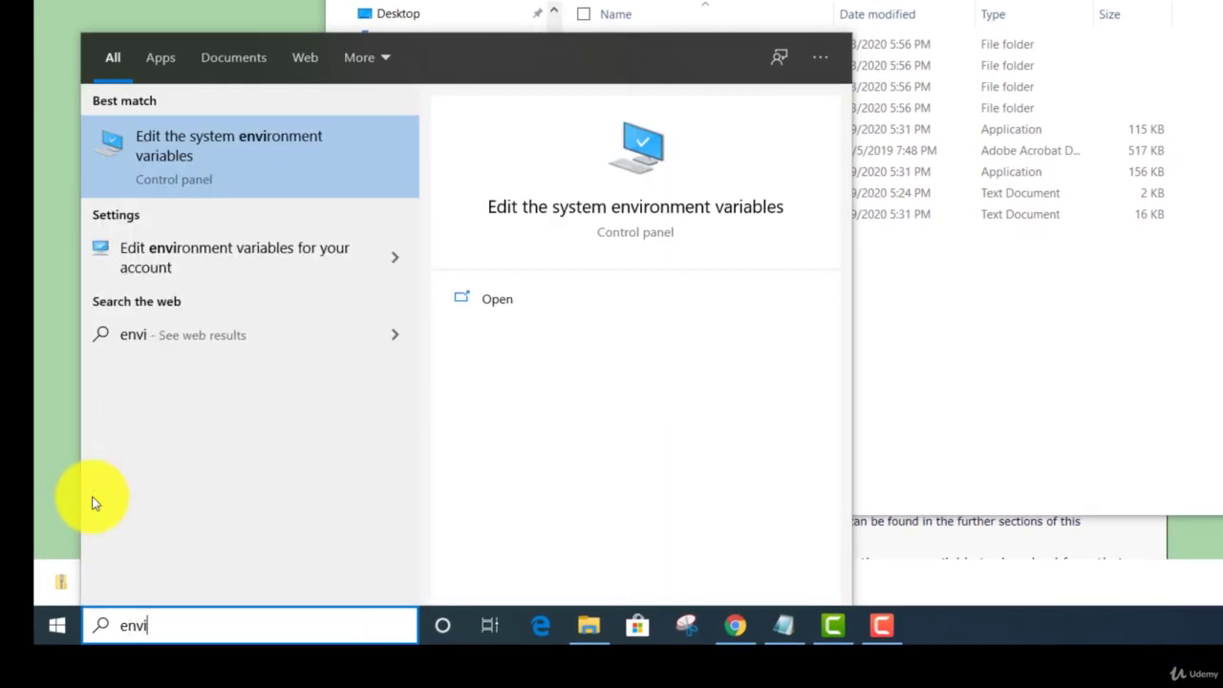
{"action": "type", "text": "ron"}
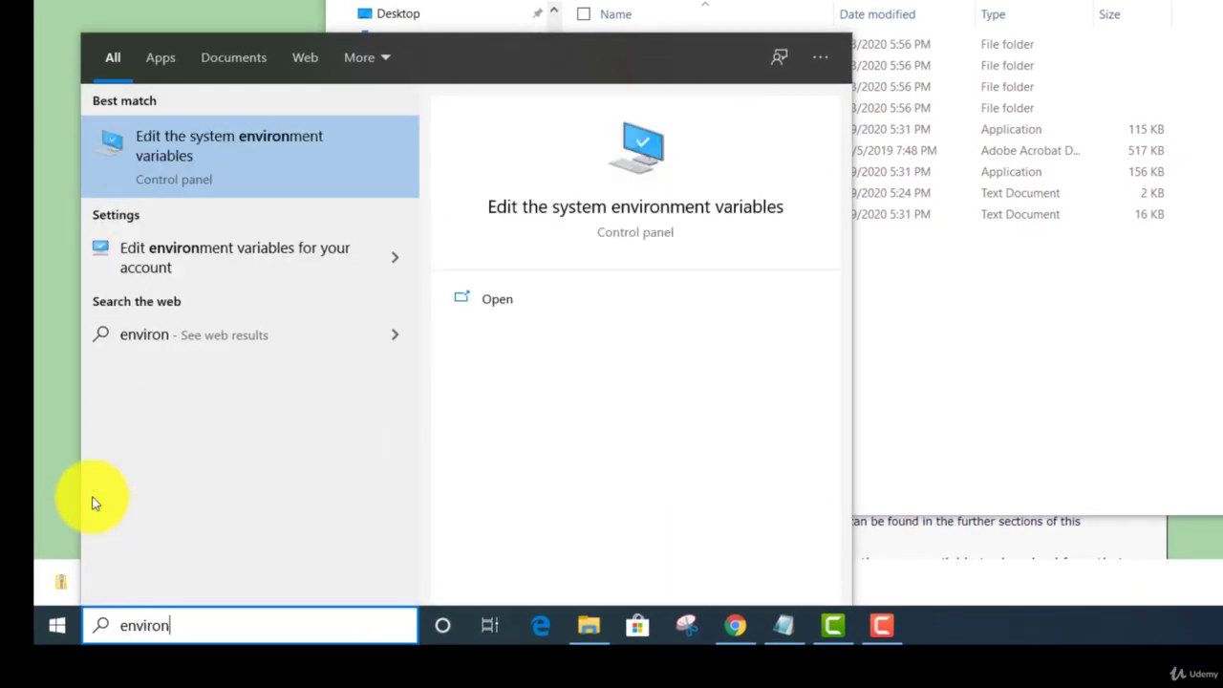
{"action": "left_click", "coordinate": [229, 160]}
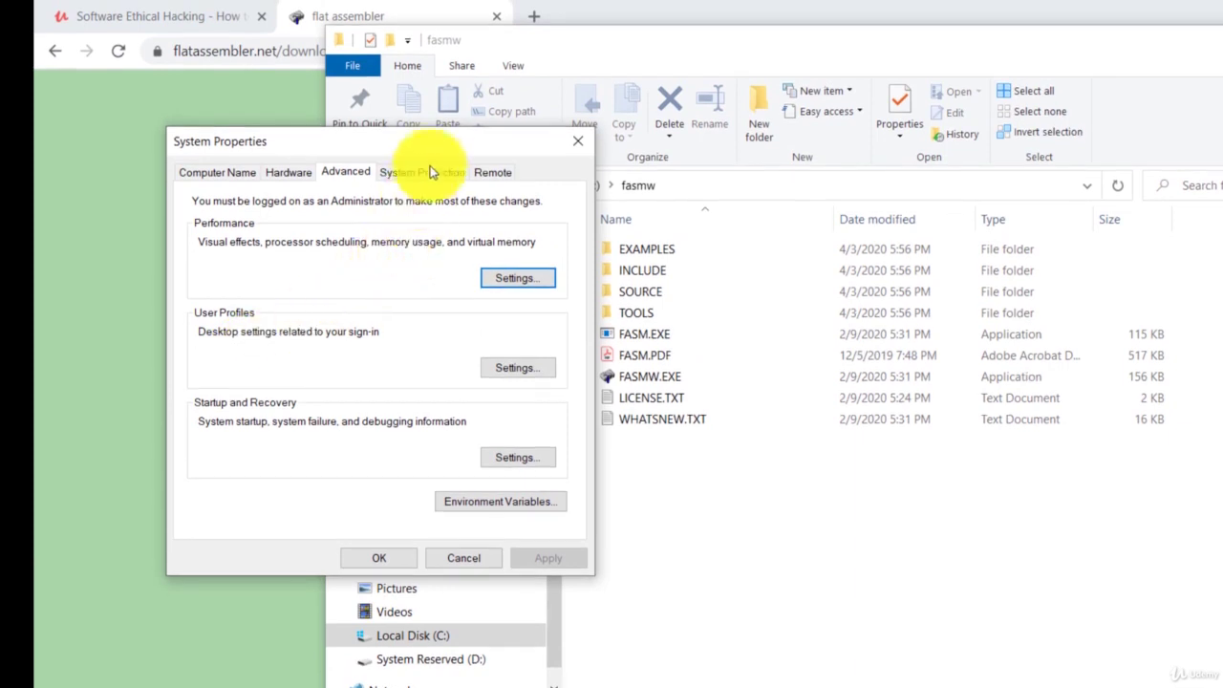
{"action": "left_click_drag", "start_coordinate": [435, 151], "coordinate": [740, 186]}
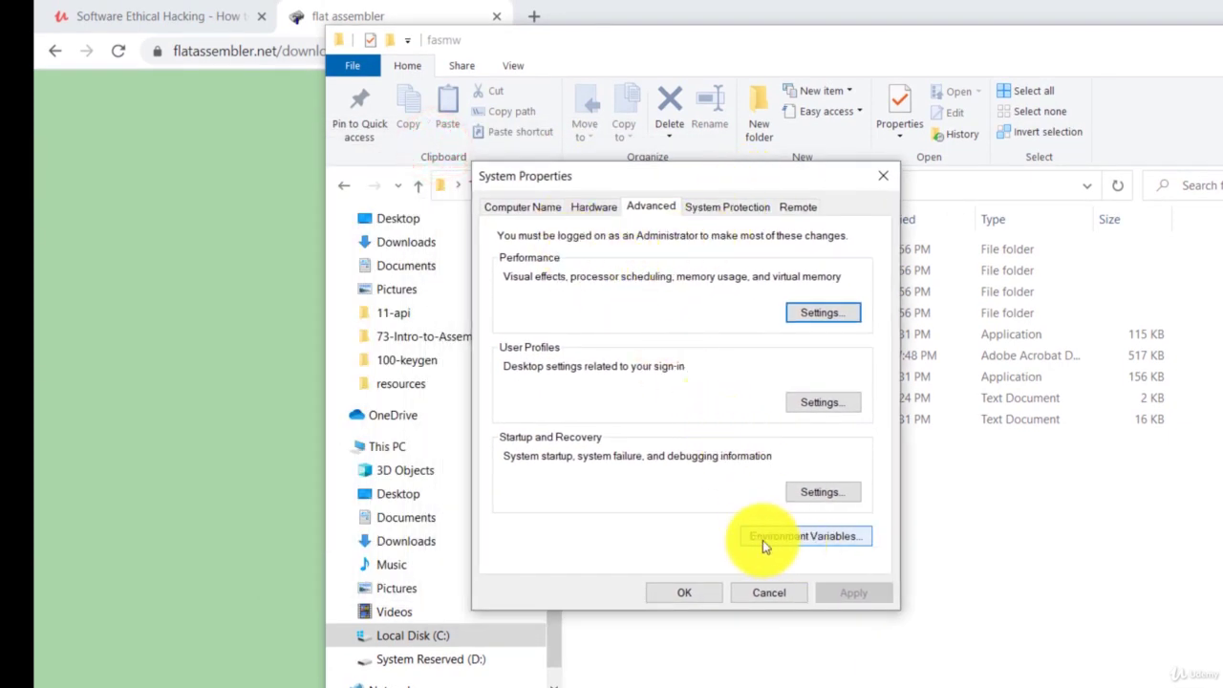
{"action": "left_click", "coordinate": [838, 539]}
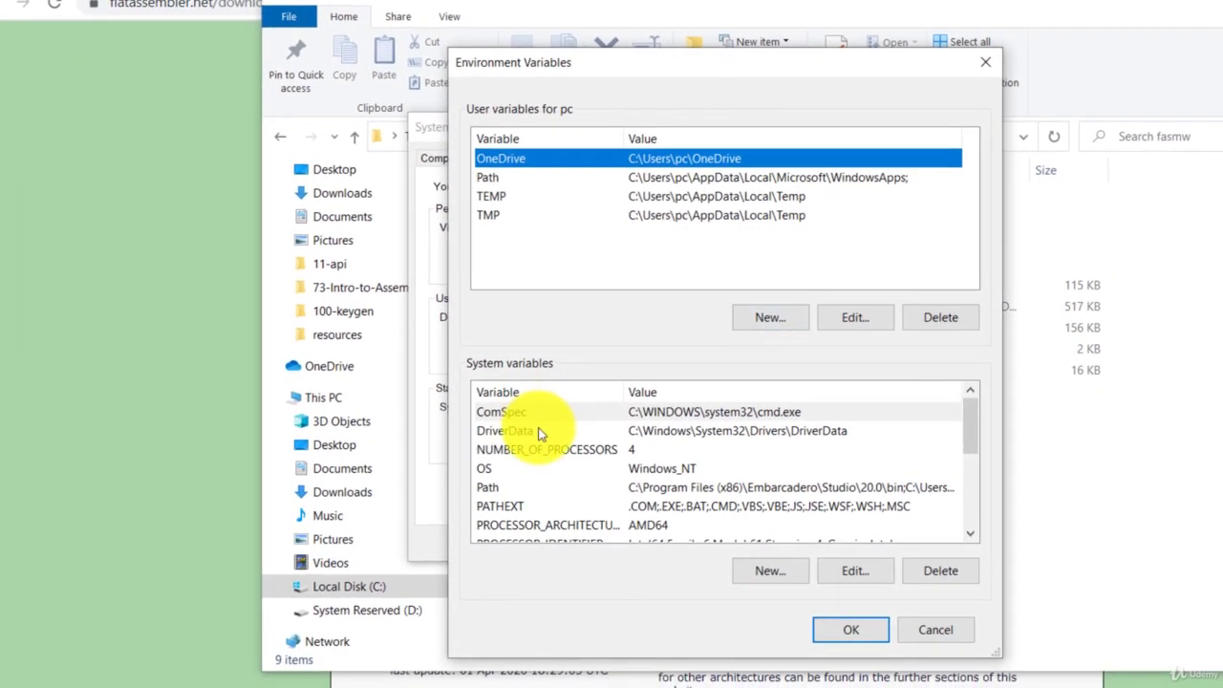
Open the system Path variable for editing and start a new entry in its list.
{"action": "left_click", "coordinate": [511, 488]}
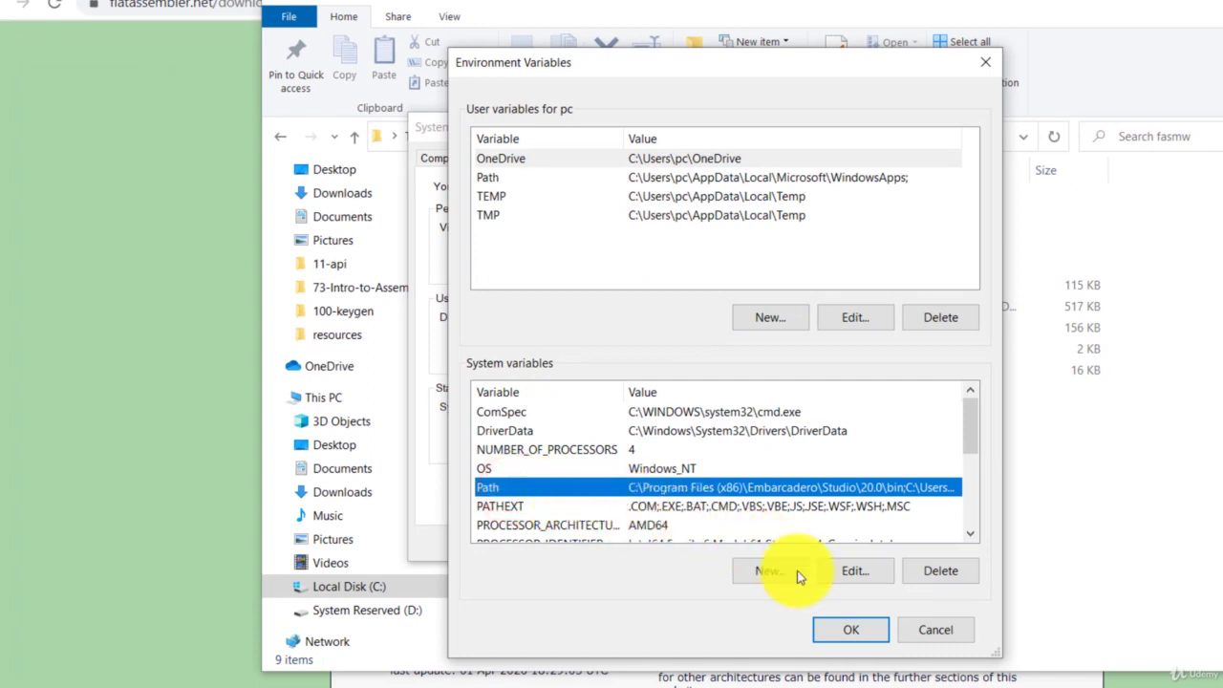
{"action": "left_click", "coordinate": [852, 572]}
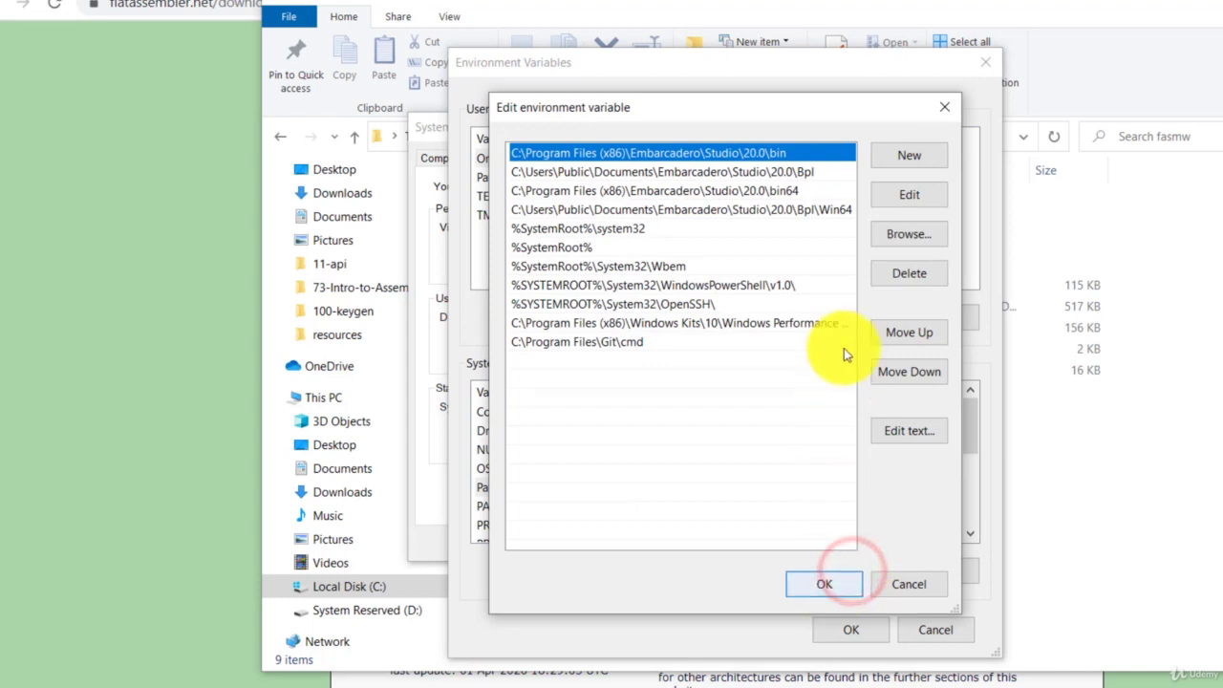
{"action": "left_click", "coordinate": [909, 156]}
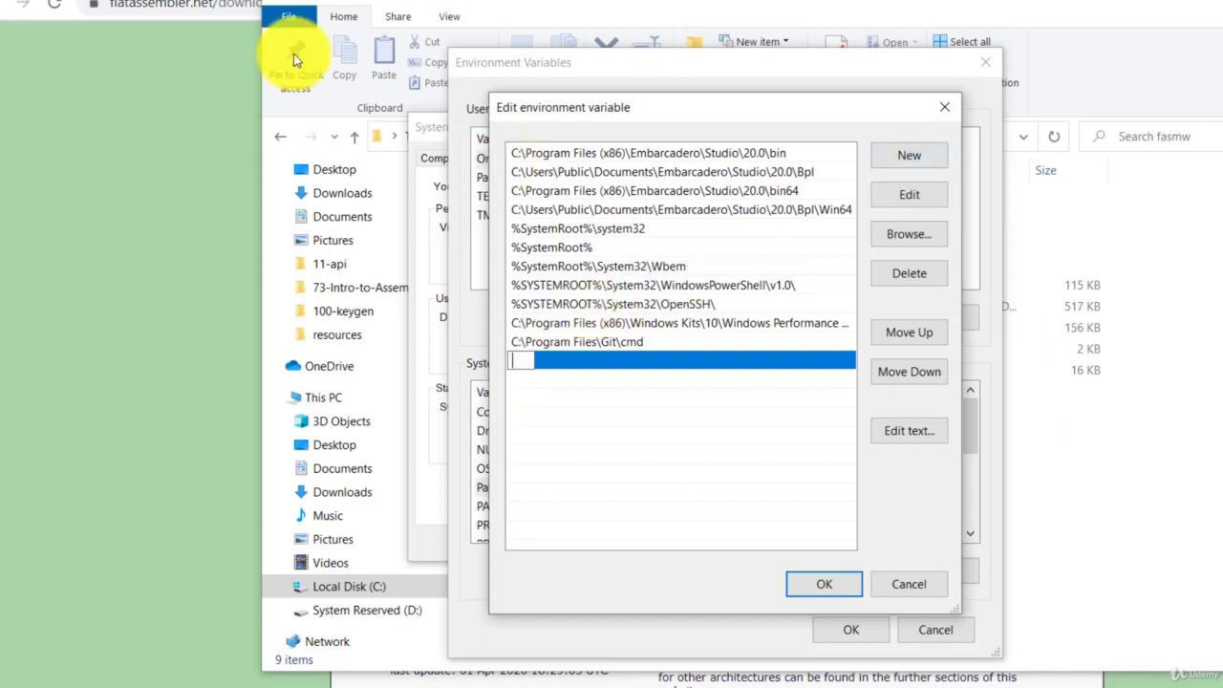
Switch to File Explorer and copy the fasmw folder's path, C:\fasmw.
{"action": "left_click", "coordinate": [443, 8]}
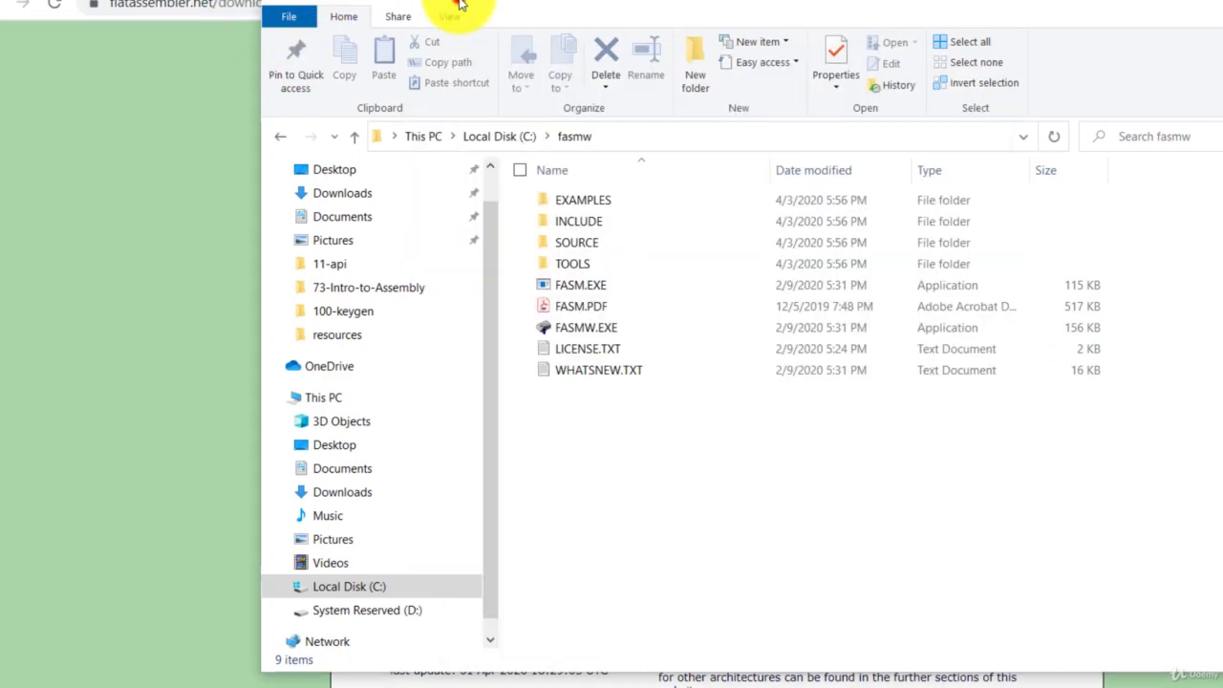
{"action": "left_click", "coordinate": [672, 135]}
{"action": "right_click", "coordinate": [427, 137]}
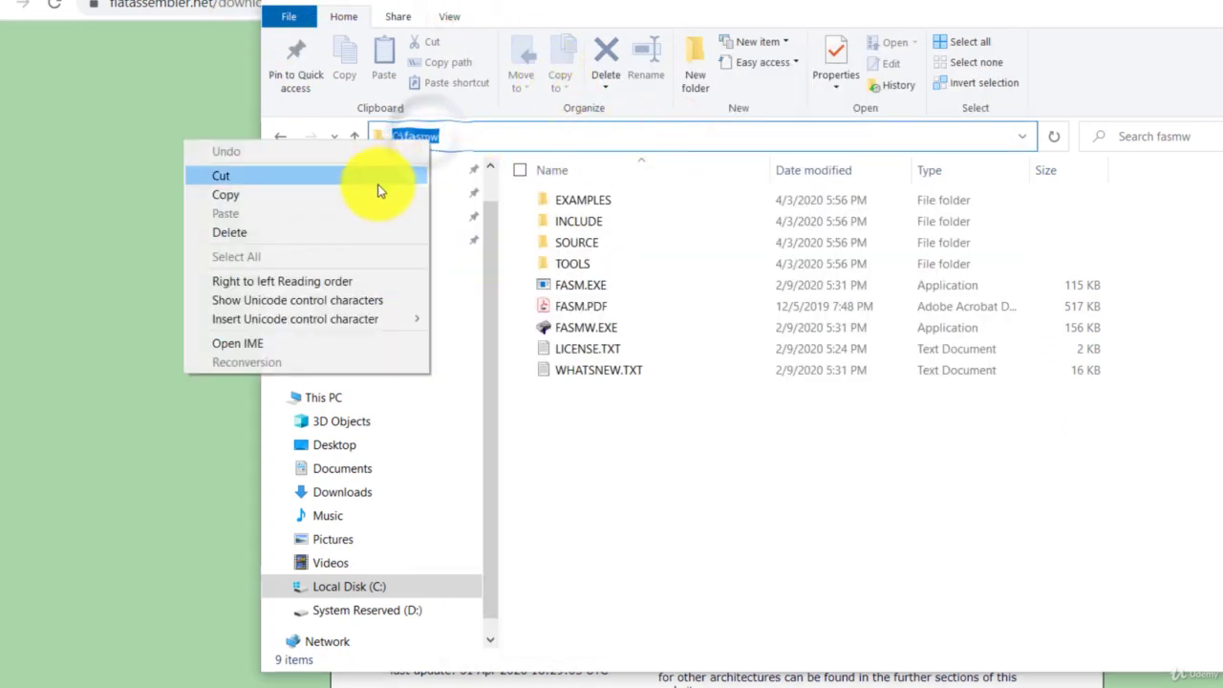
{"action": "left_click", "coordinate": [373, 195]}
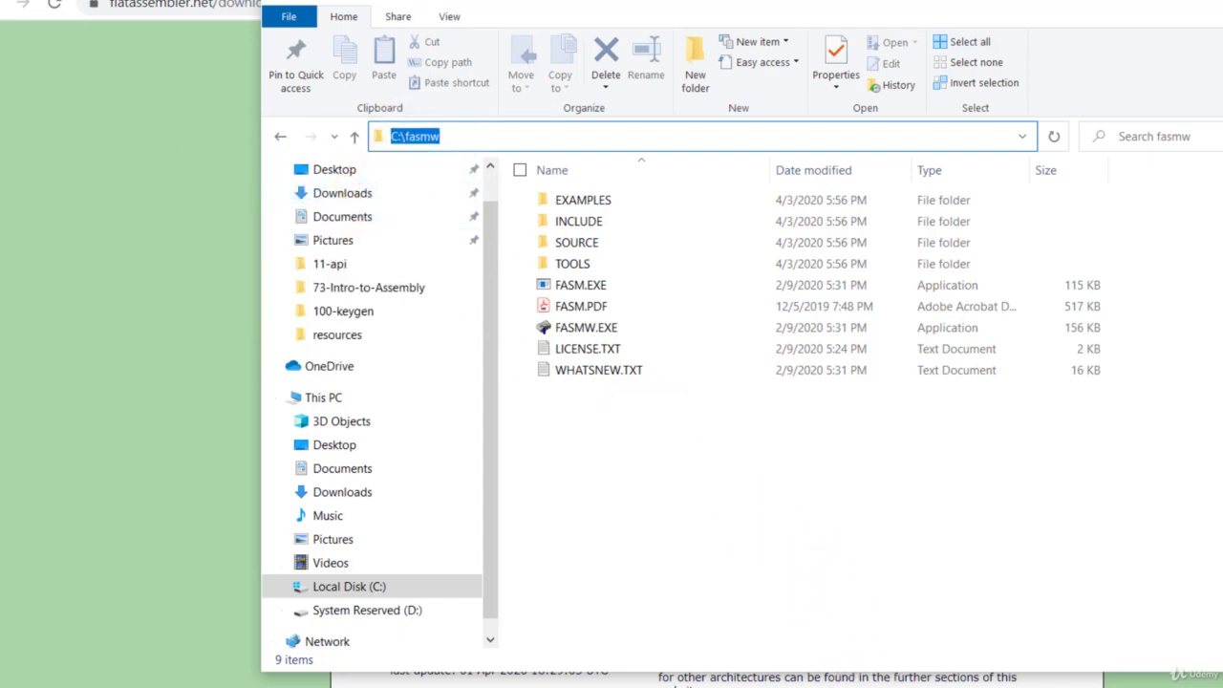
Add C:\fasmw as a new entry in the system Path variable and confirm the edit.
{"action": "left_click", "coordinate": [846, 682]}
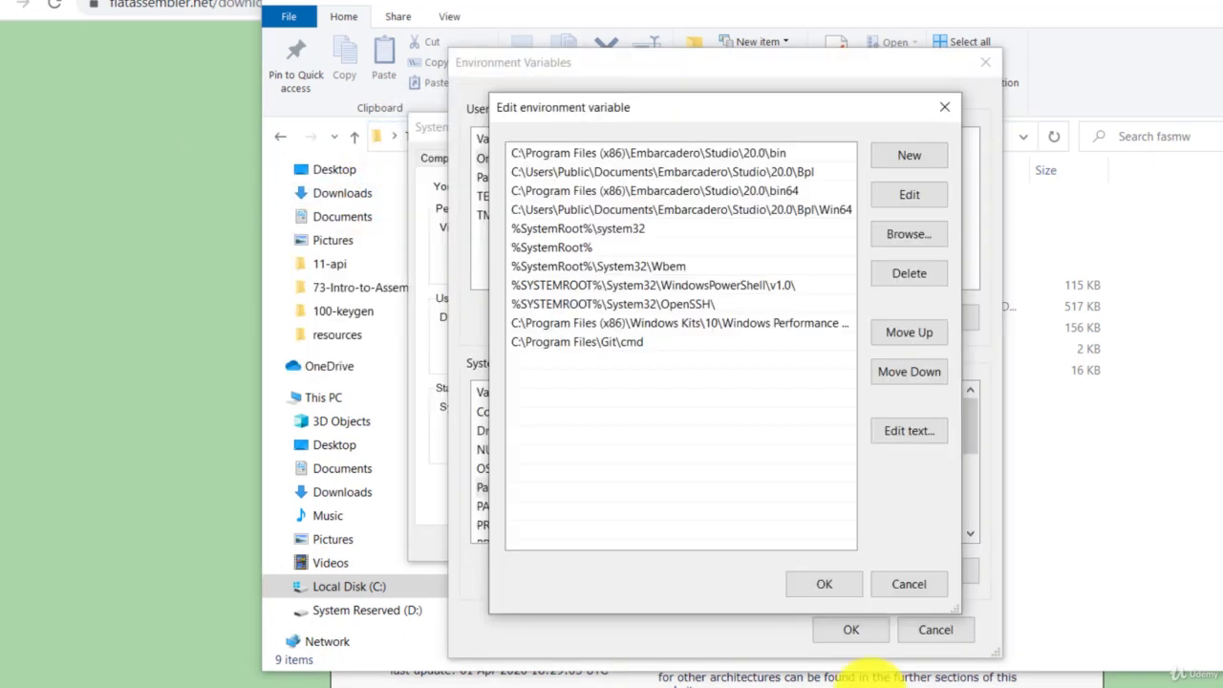
{"action": "left_click", "coordinate": [909, 159]}
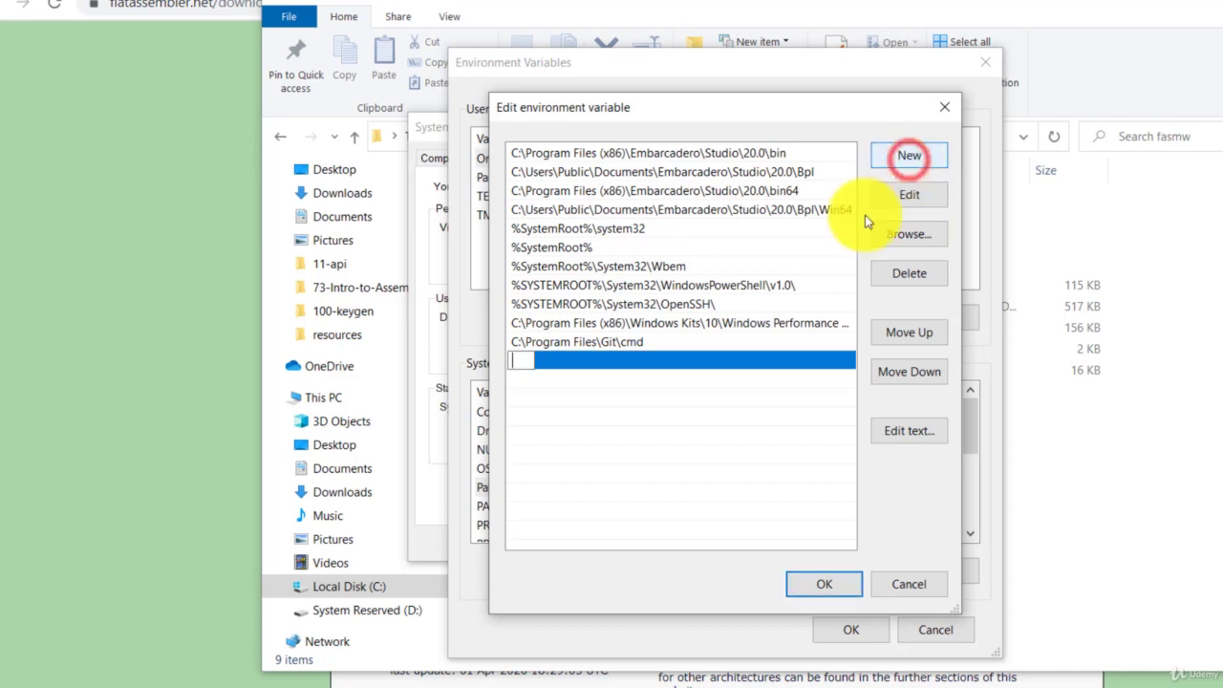
{"action": "right_click", "coordinate": [514, 359]}
{"action": "left_click", "coordinate": [445, 432]}
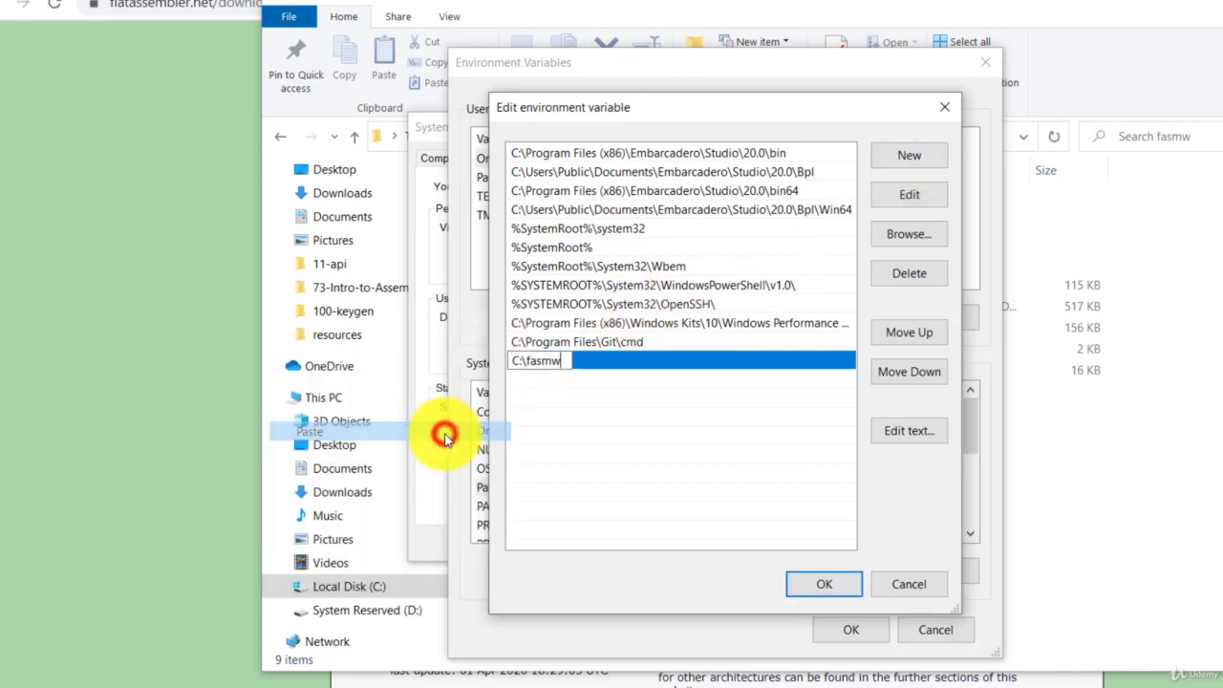
{"action": "left_click", "coordinate": [840, 588]}
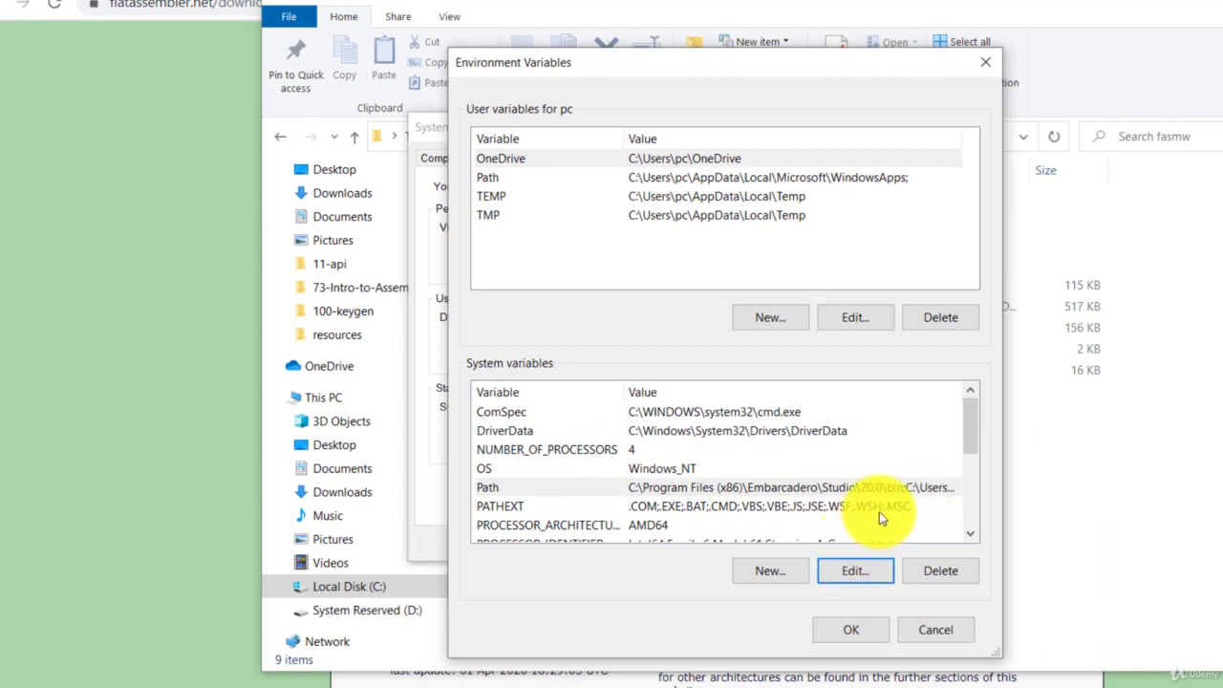
Reopen the system Path variable to check its entry for the fasmw folder, and close the list again.
{"action": "left_click_drag", "start_coordinate": [803, 69], "coordinate": [1085, 217]}
{"action": "left_click_drag", "start_coordinate": [849, 6], "coordinate": [856, 9]}
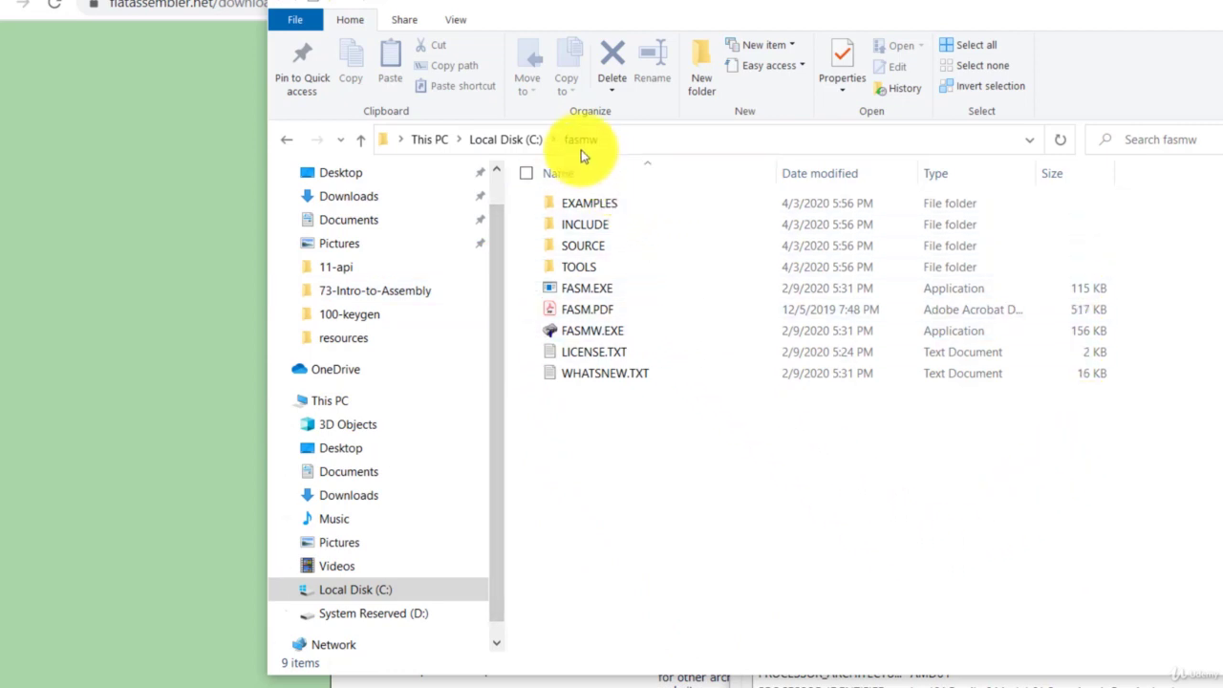
{"action": "left_click", "coordinate": [666, 142]}
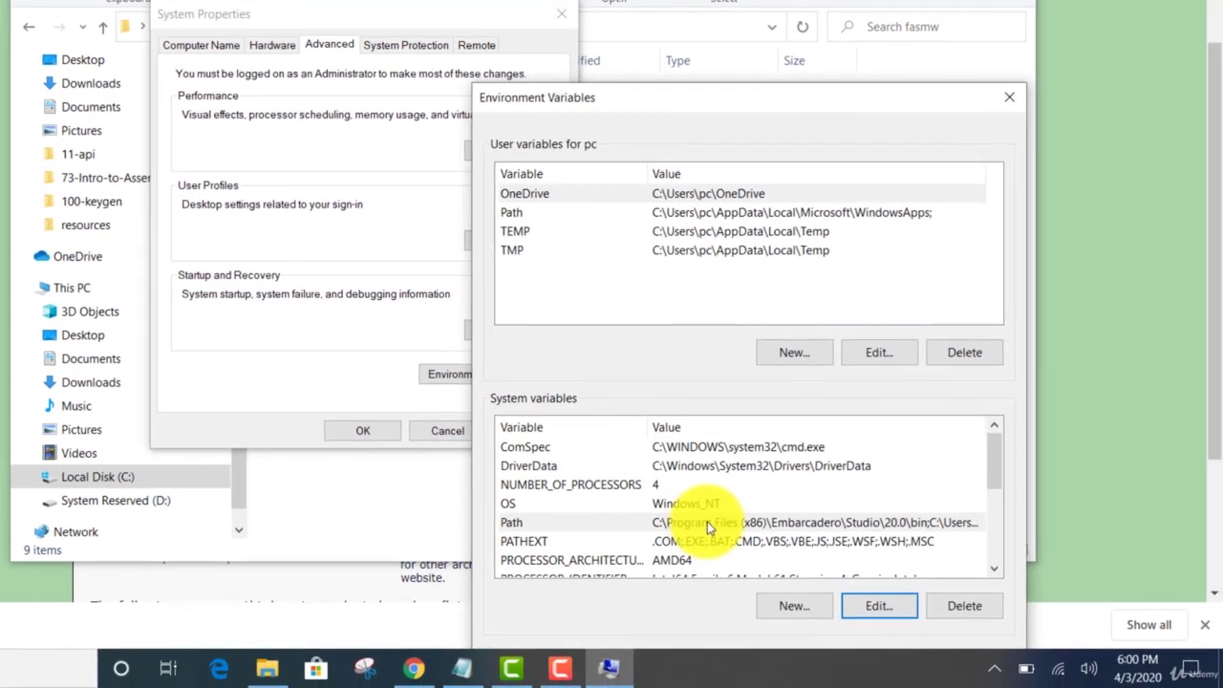
{"action": "left_click", "coordinate": [966, 634]}
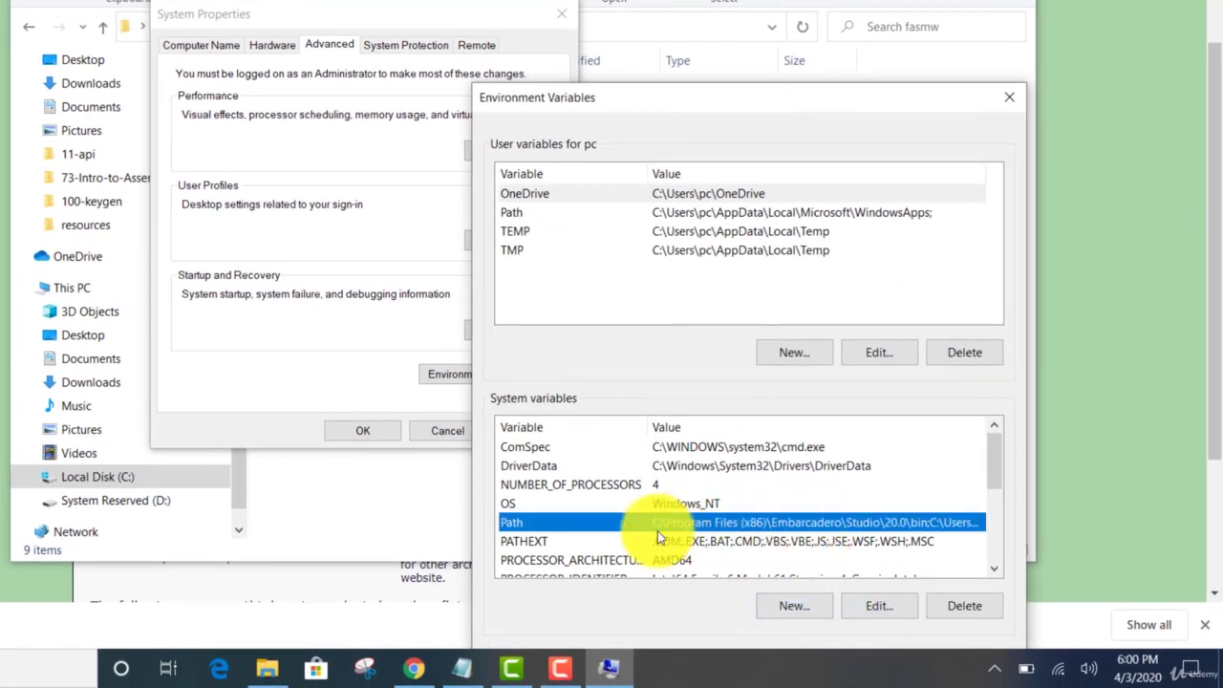
{"action": "left_click", "coordinate": [879, 606]}
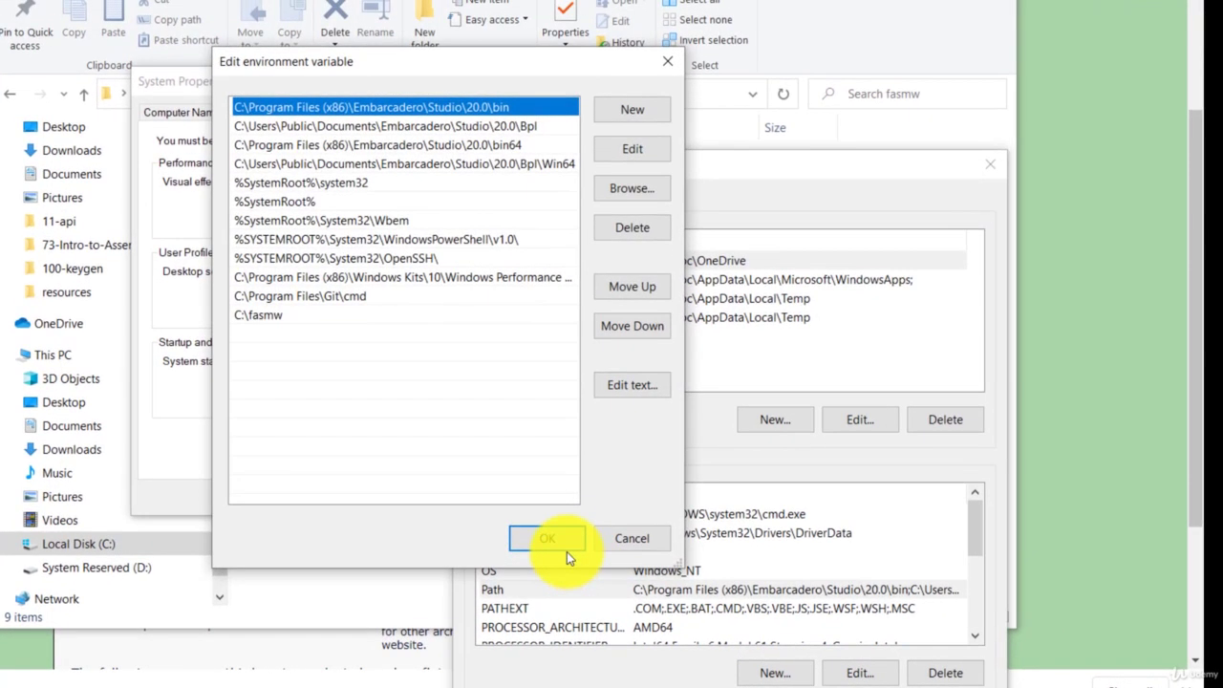
{"action": "left_click", "coordinate": [553, 520]}
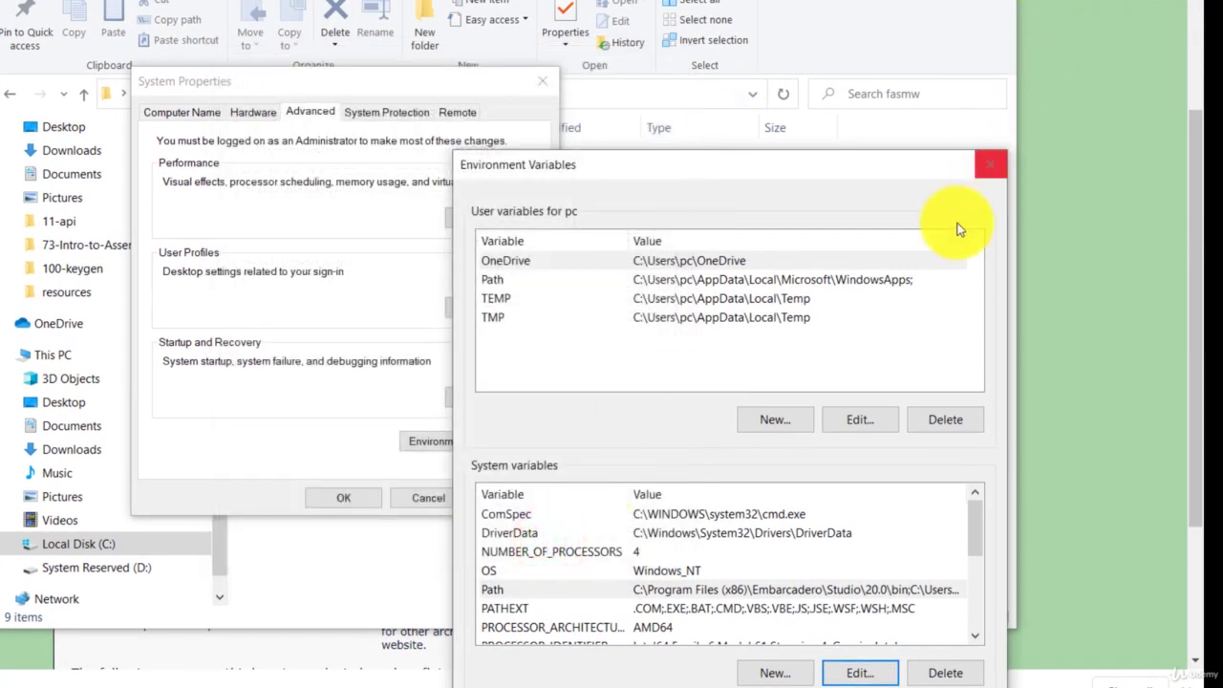
Open the INCLUDE folder inside fasmw and copy its path, C:\fasmw\INCLUDE.
{"action": "left_click_drag", "start_coordinate": [827, 166], "coordinate": [775, 28]}
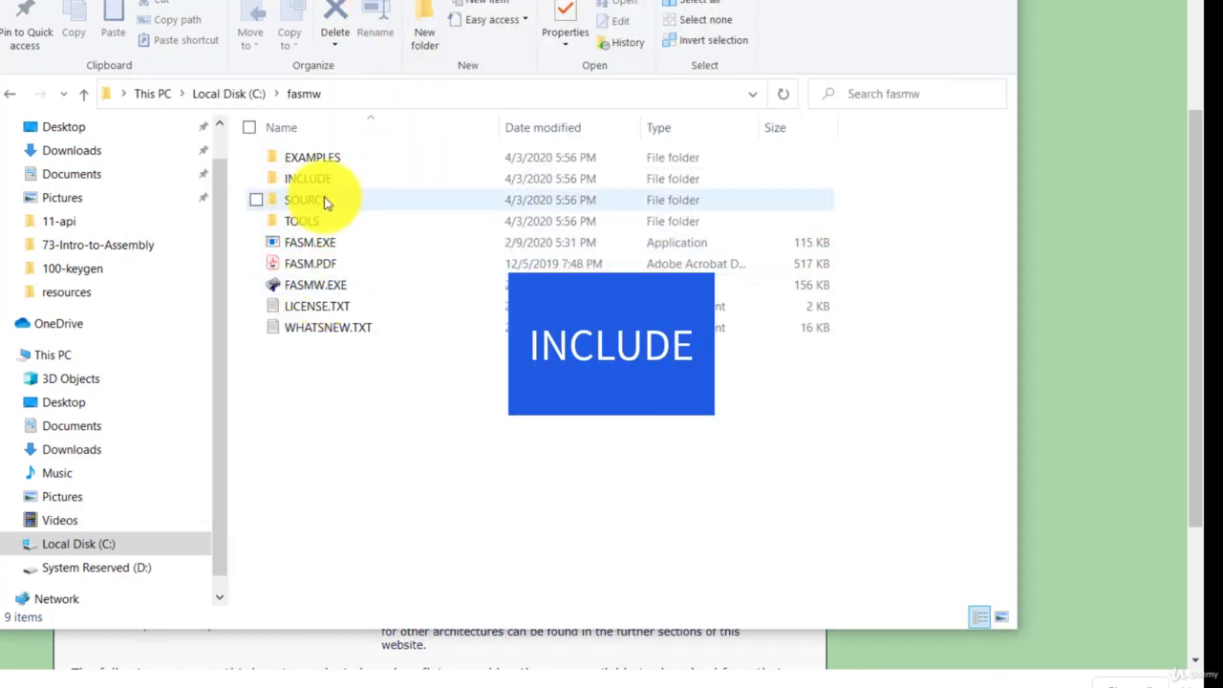
{"action": "mouse_move", "coordinate": [324, 200]}
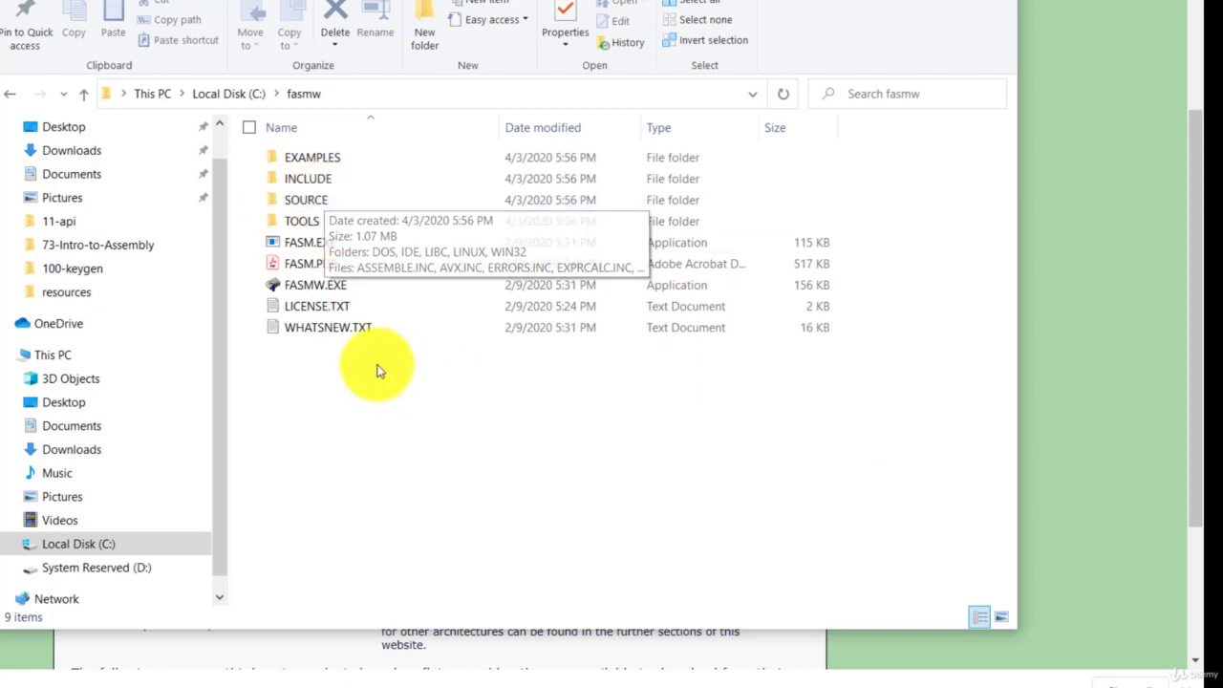
{"action": "double_click", "coordinate": [320, 180]}
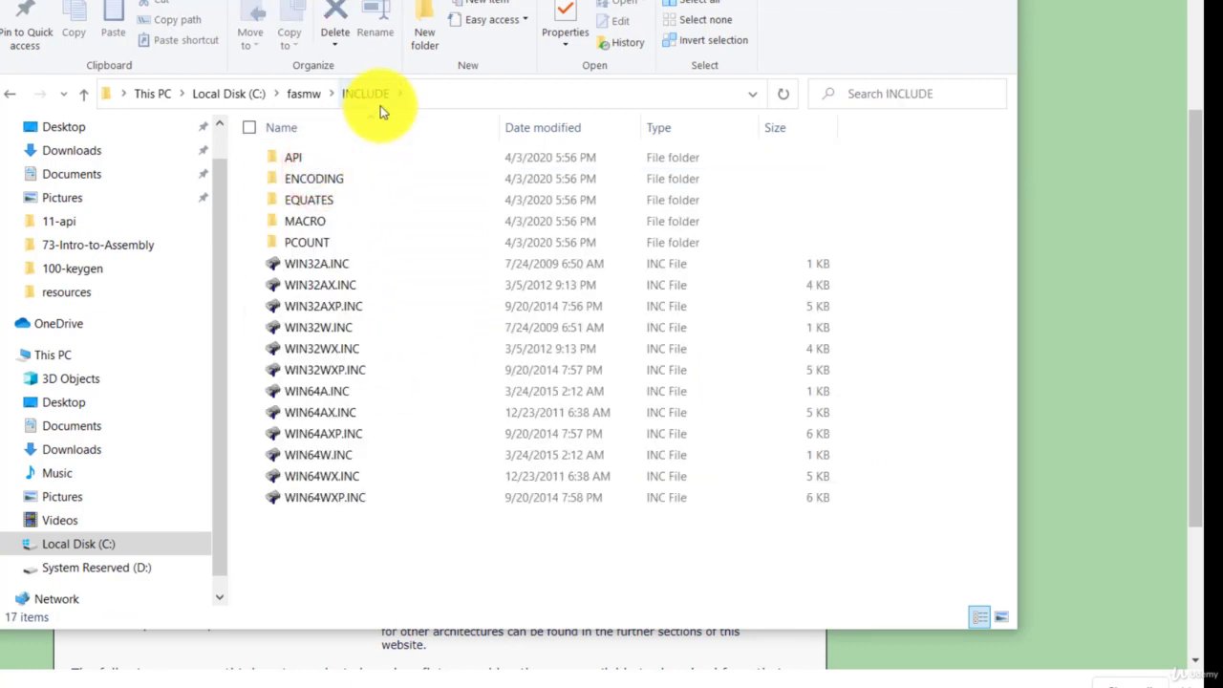
{"action": "left_click", "coordinate": [512, 93]}
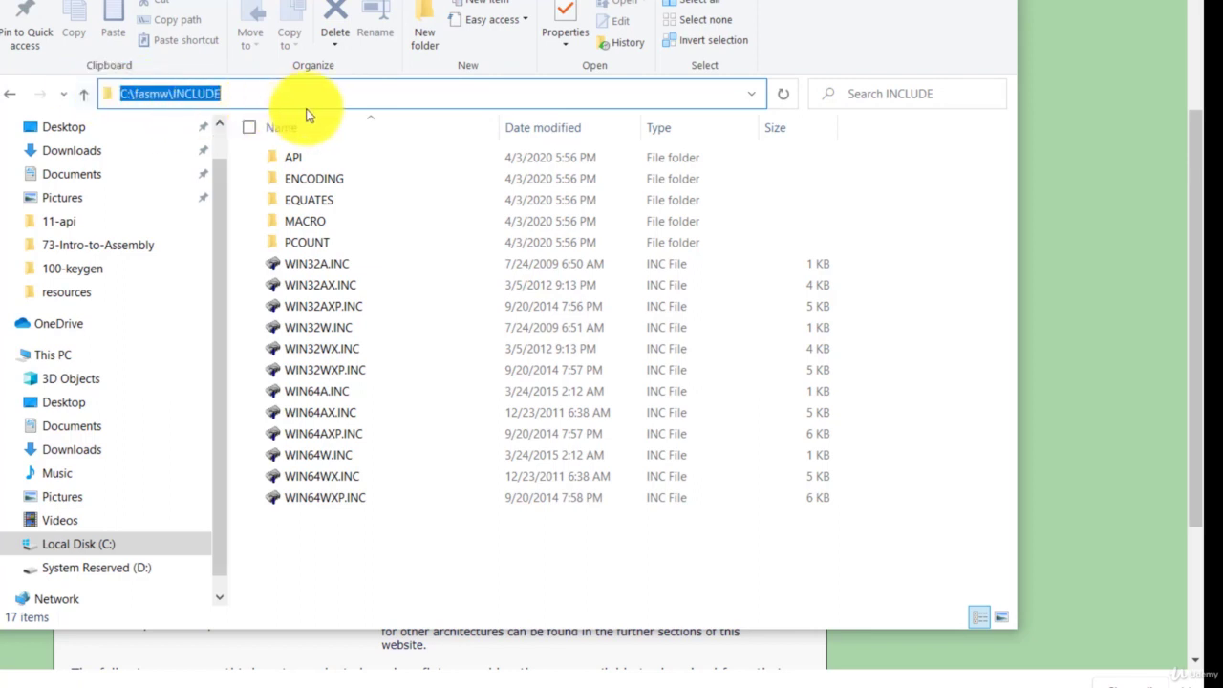
{"action": "right_click", "coordinate": [186, 94]}
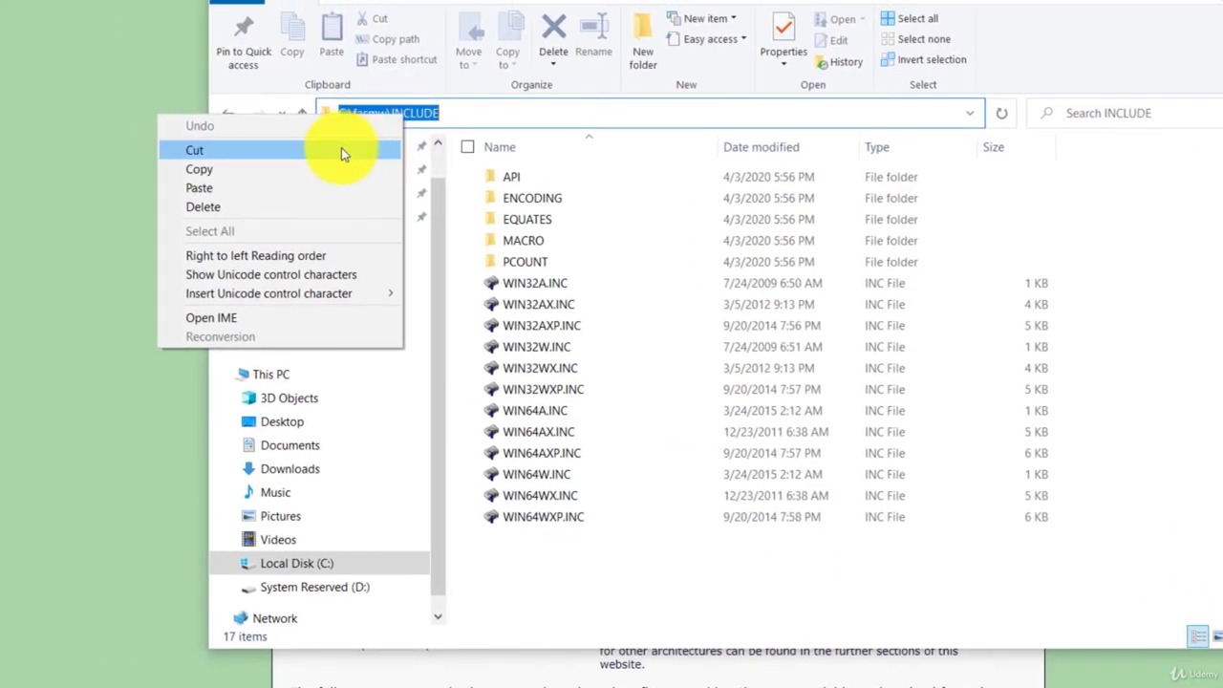
{"action": "left_click", "coordinate": [330, 169]}
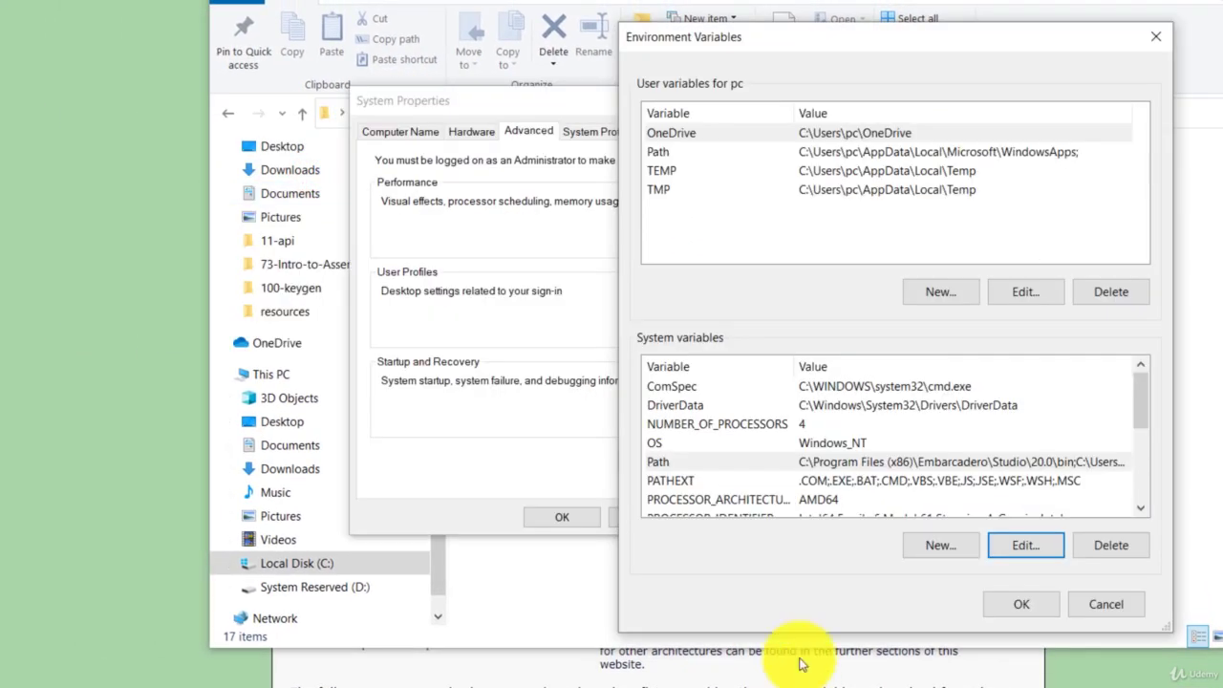
Create a new system variable named INCLUDE with the value C:\fasmw\INCLUDE.
{"action": "left_click", "coordinate": [946, 551]}
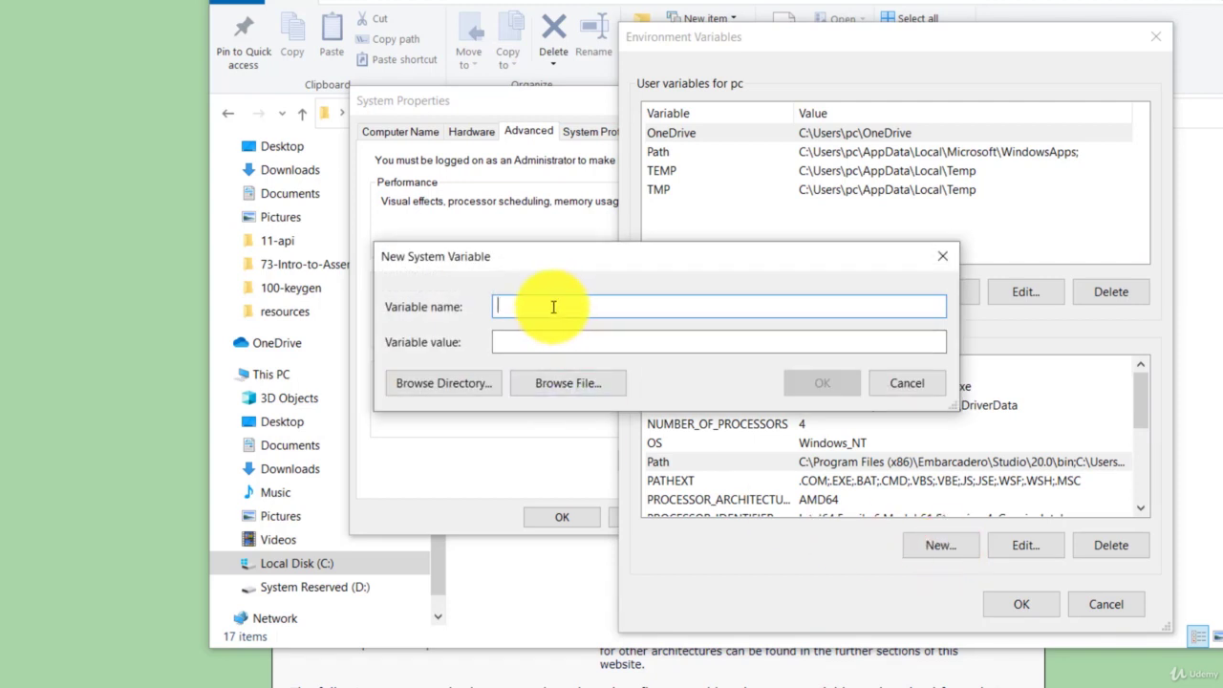
{"action": "type", "text": "INCLUDE"}
{"action": "key", "text": "Home"}
{"action": "left_click", "coordinate": [537, 342]}
{"action": "right_click", "coordinate": [528, 340]}
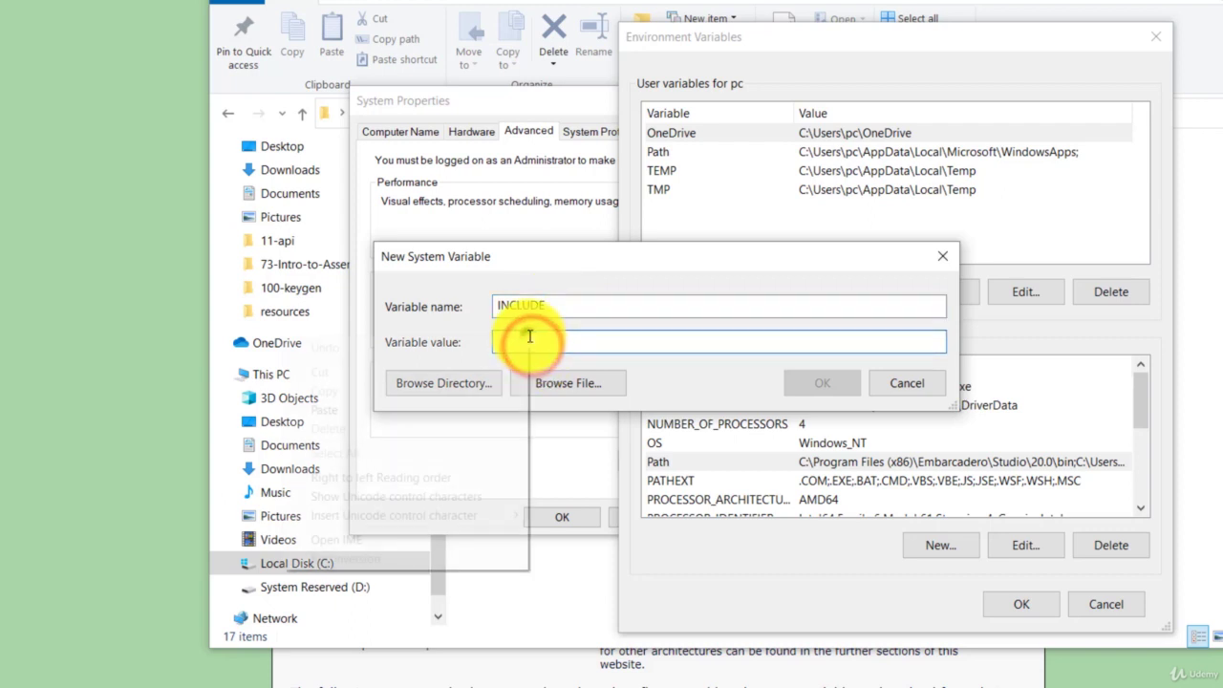
{"action": "left_click", "coordinate": [464, 411]}
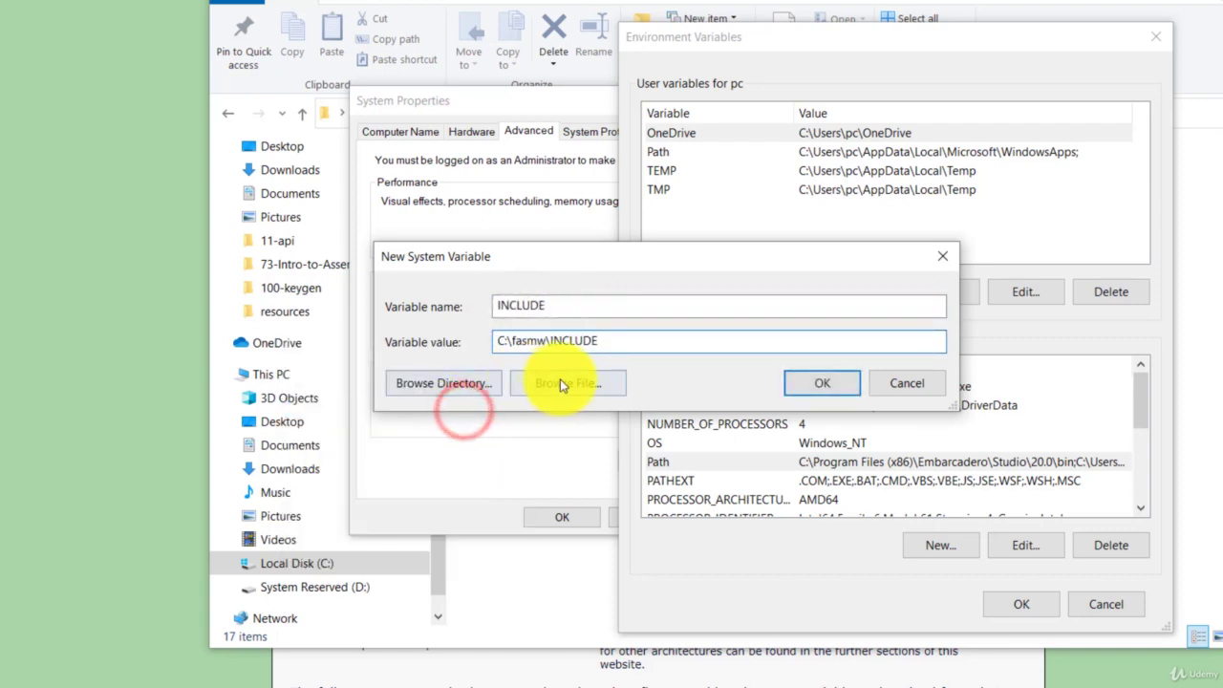
{"action": "left_click", "coordinate": [832, 383]}
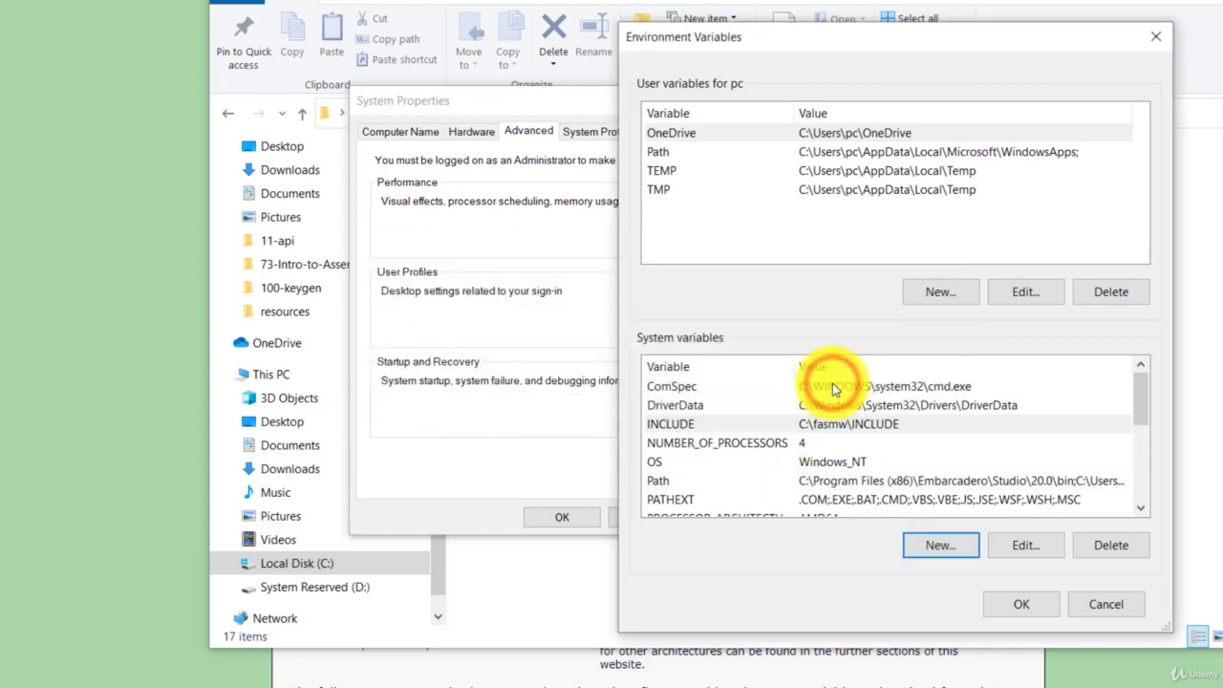
Confirm the Environment Variables and System Properties dialogs, and go back from the INCLUDE folder to drive C:.
{"action": "left_click", "coordinate": [1035, 609]}
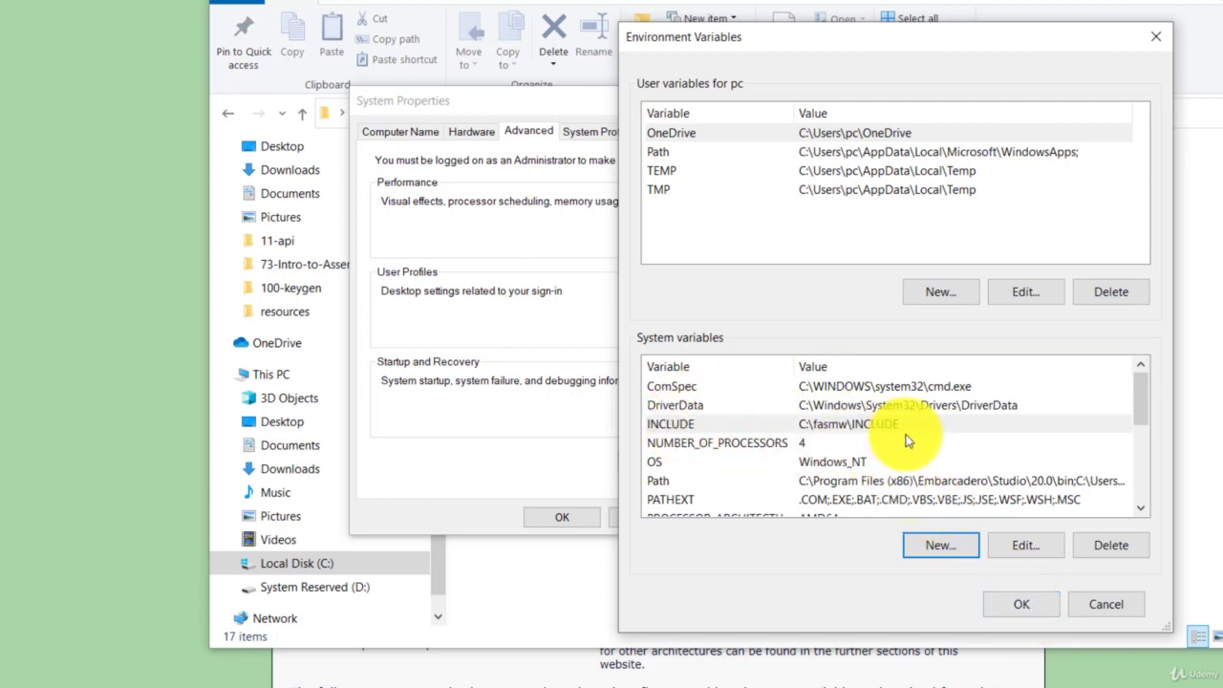
{"action": "left_click", "coordinate": [1025, 603]}
{"action": "left_click", "coordinate": [583, 521]}
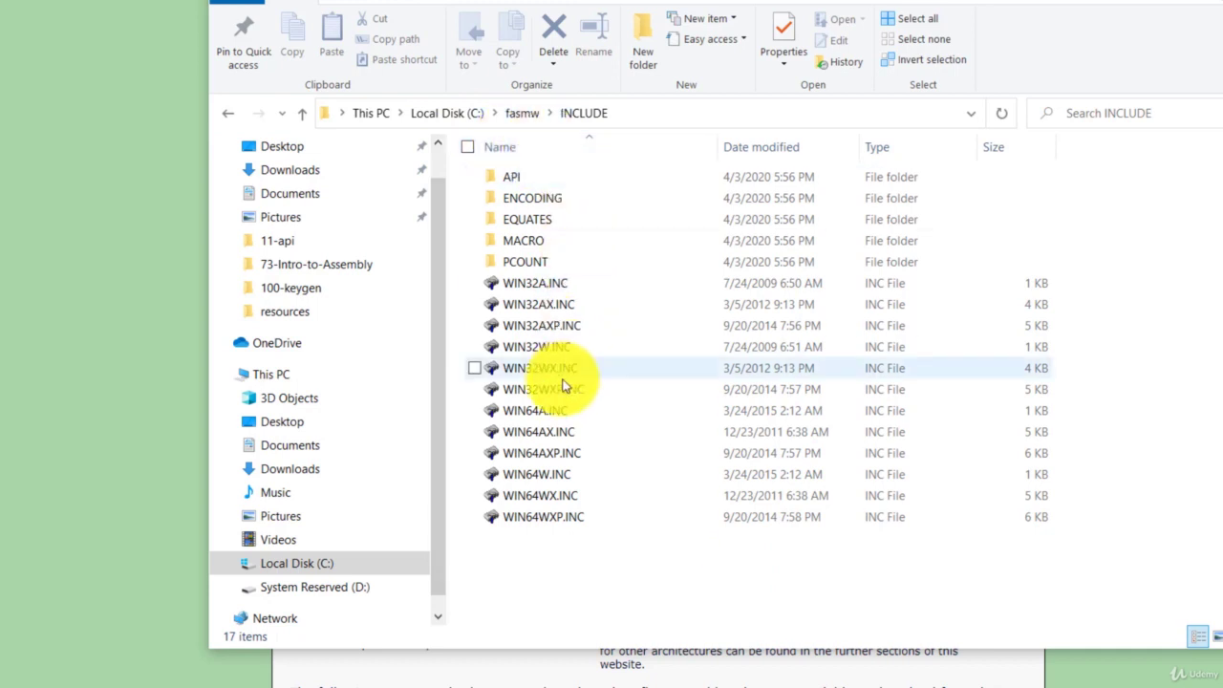
{"action": "left_click", "coordinate": [520, 114]}
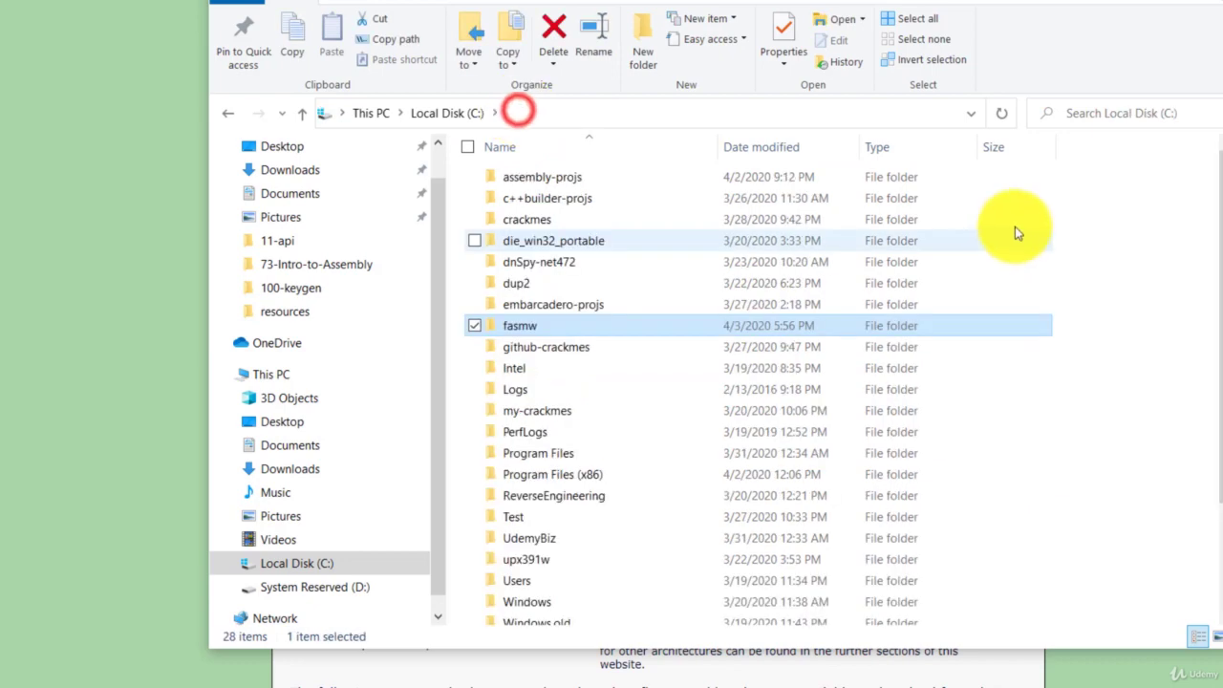